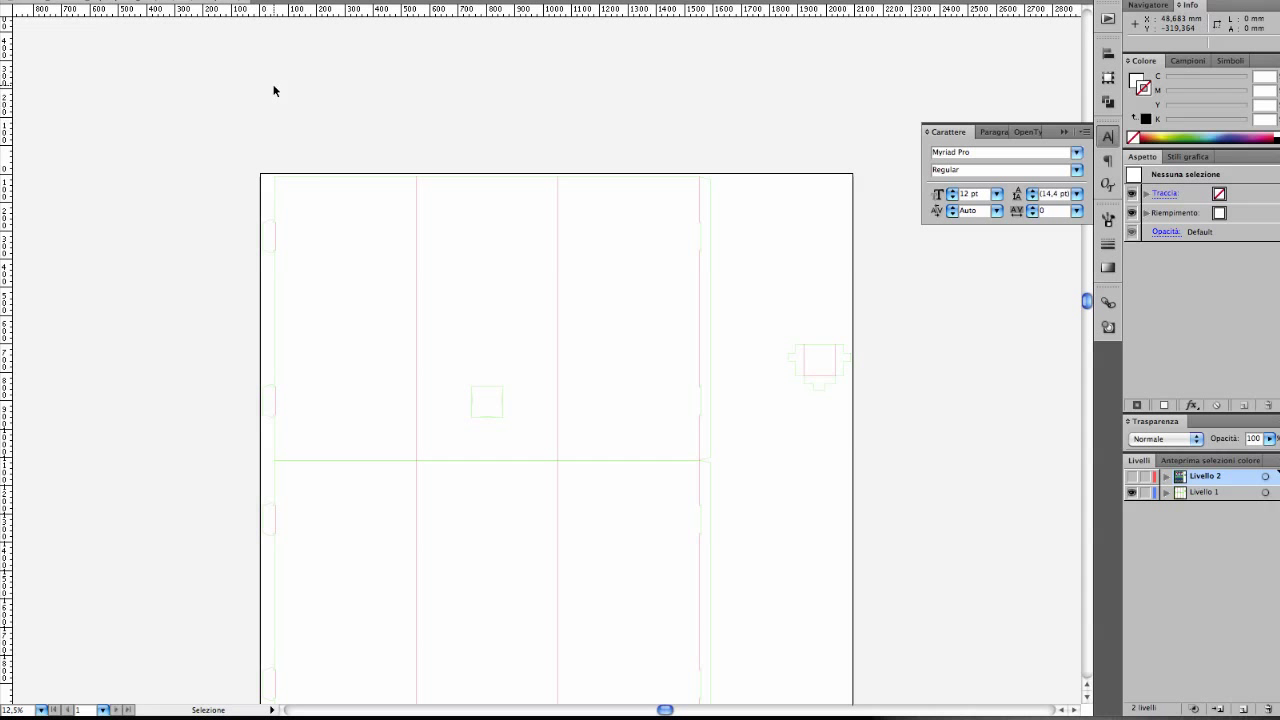
Pan the artboard into view and marquee-select every die-cut template path
{"action": "key", "text": "h"}
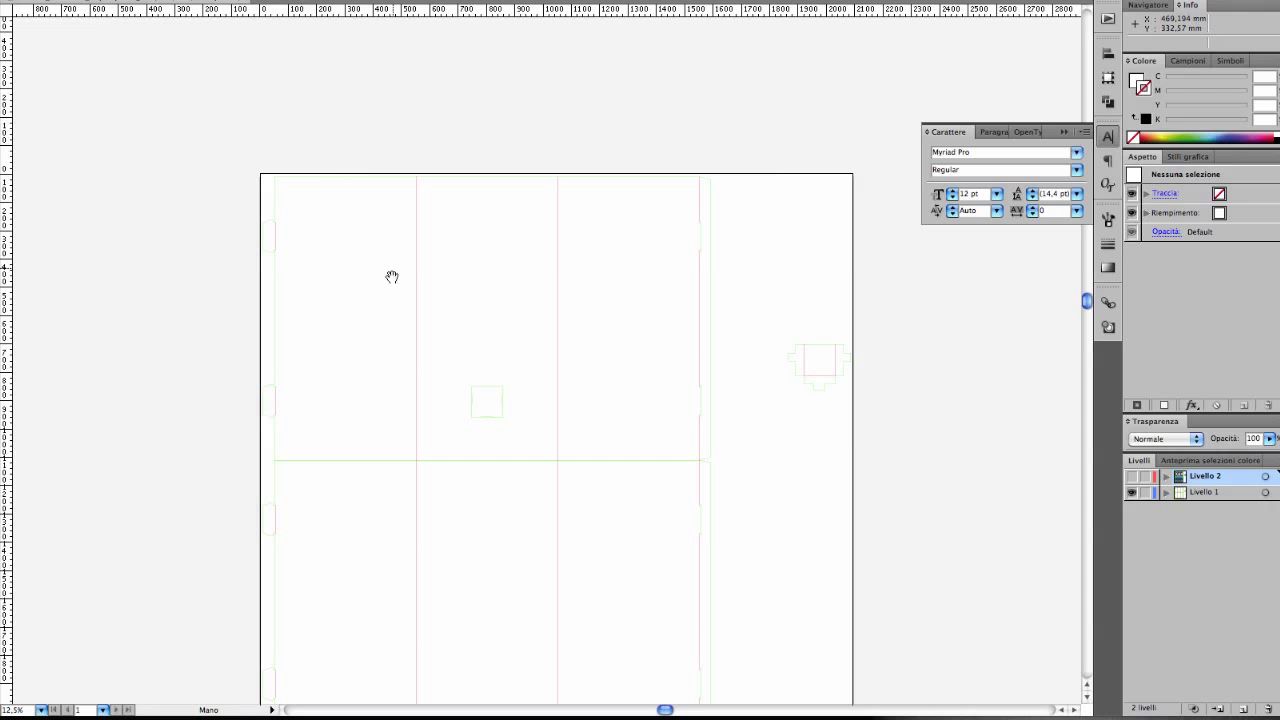
{"action": "left_click_drag", "start_coordinate": [391, 276], "coordinate": [361, 198]}
{"action": "key", "text": "v"}
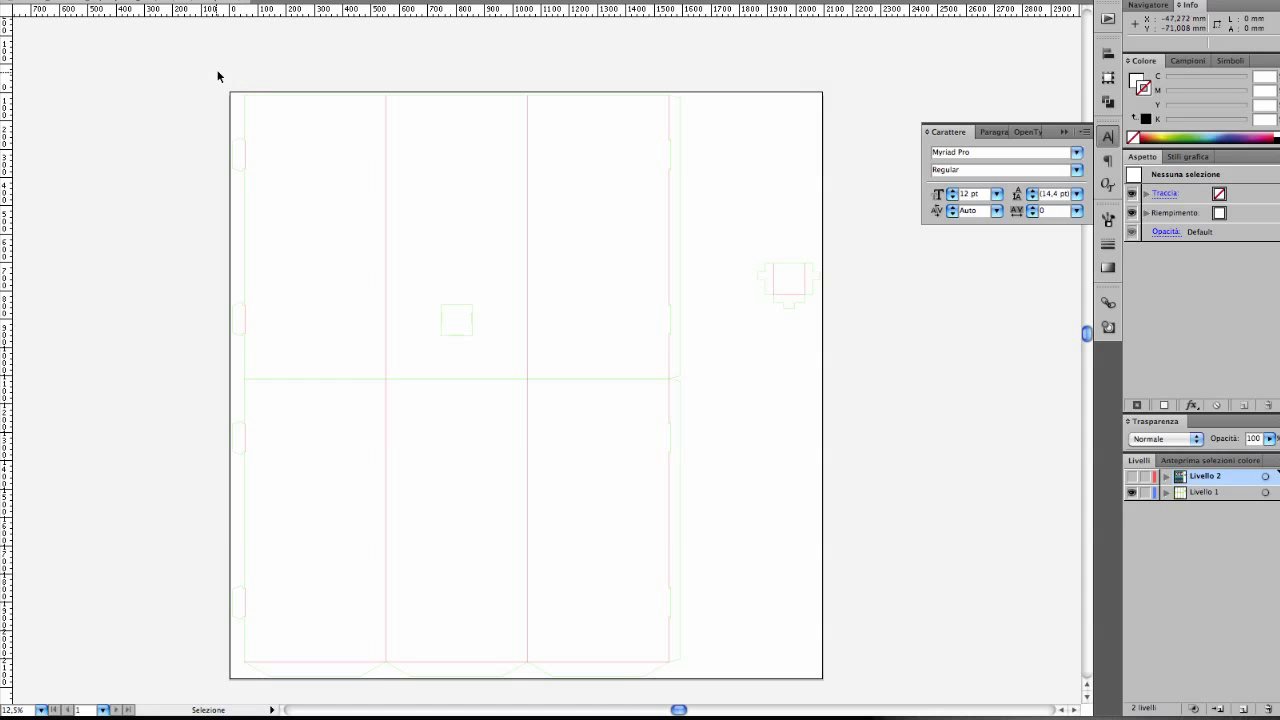
{"action": "left_click_drag", "start_coordinate": [218, 74], "coordinate": [731, 686]}
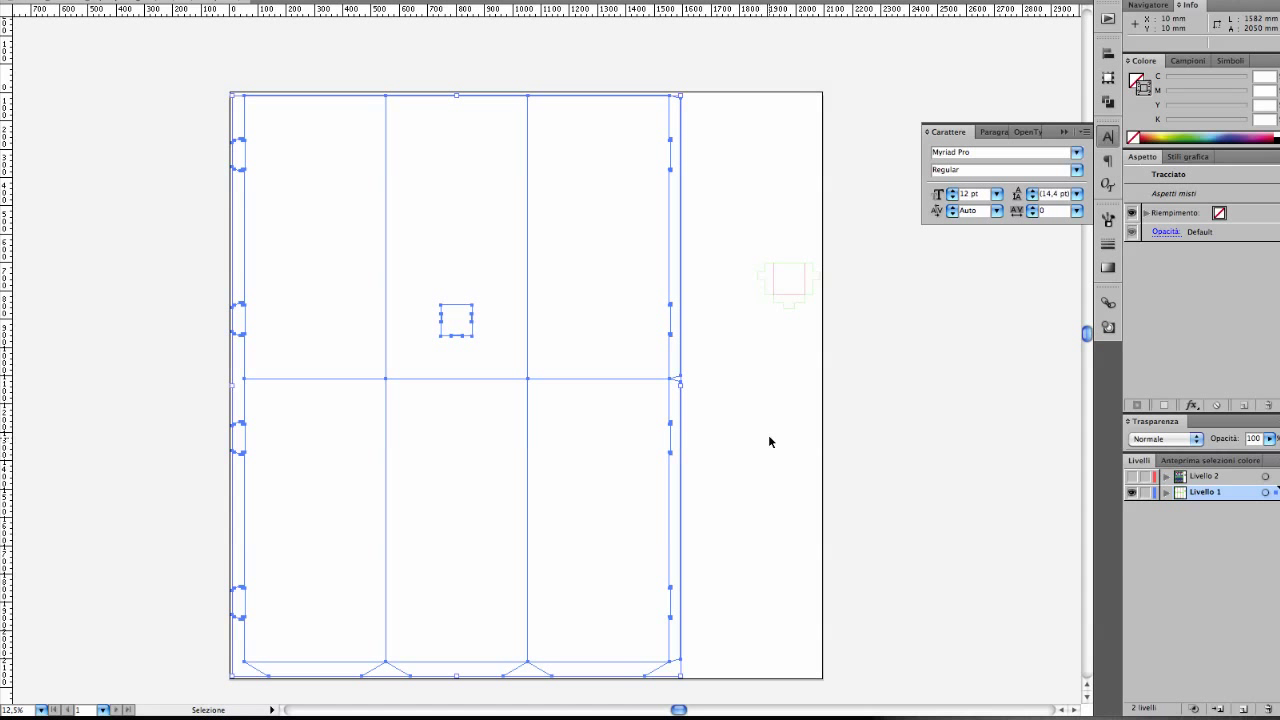
Deselect the template and make the Livello 2 euroGlass artwork layer visible
{"action": "left_click", "coordinate": [718, 363]}
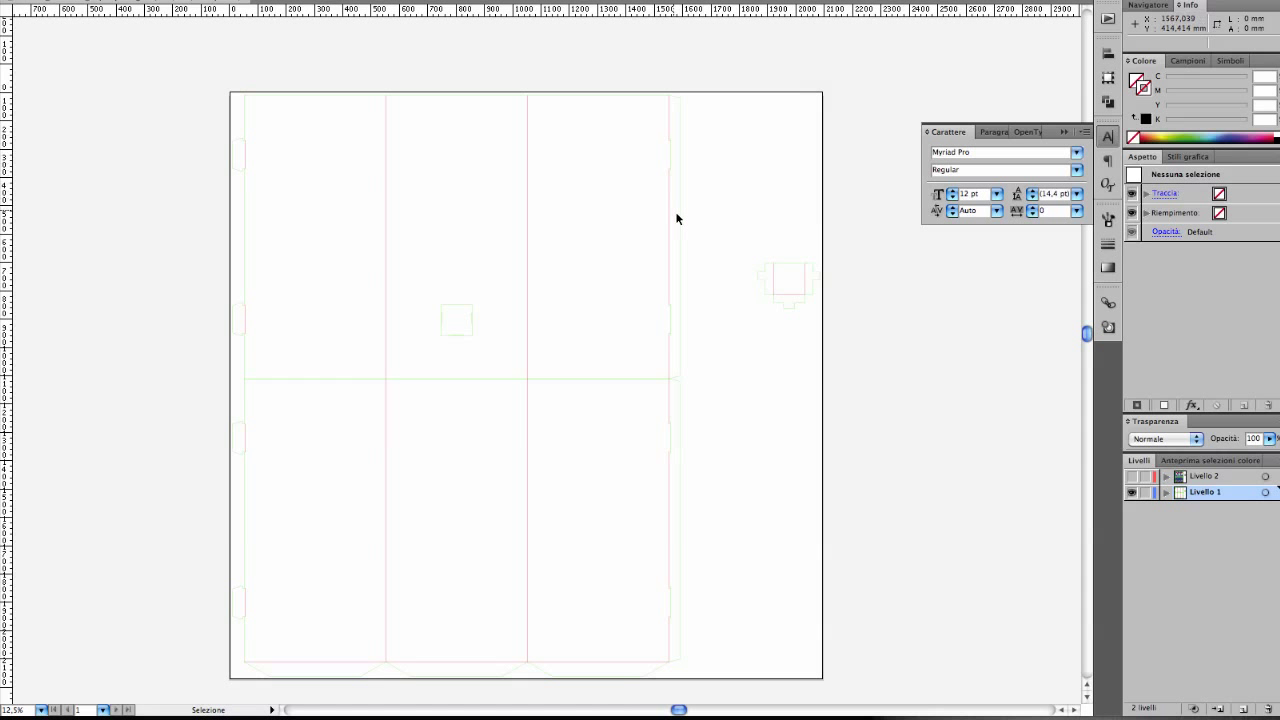
{"action": "left_click", "coordinate": [1132, 477]}
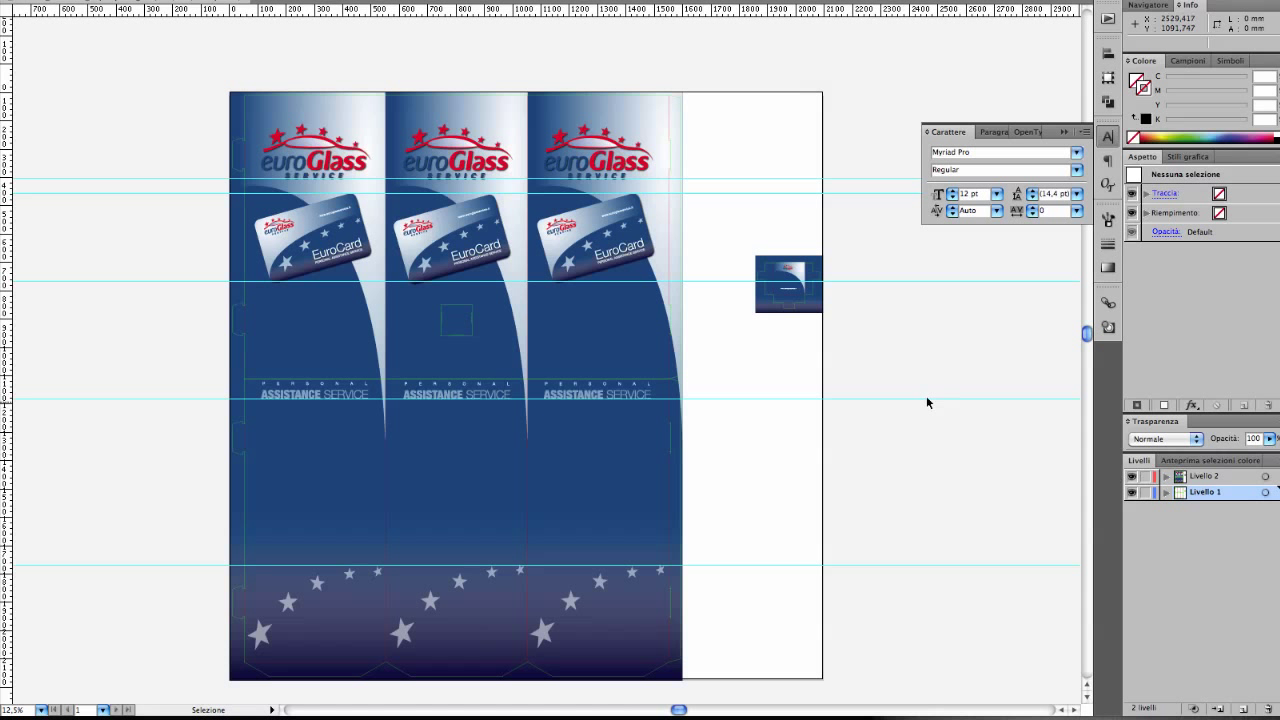
Zoom in on the left totem panels, then hide the Livello 2 artwork layer
{"action": "key", "text": "z"}
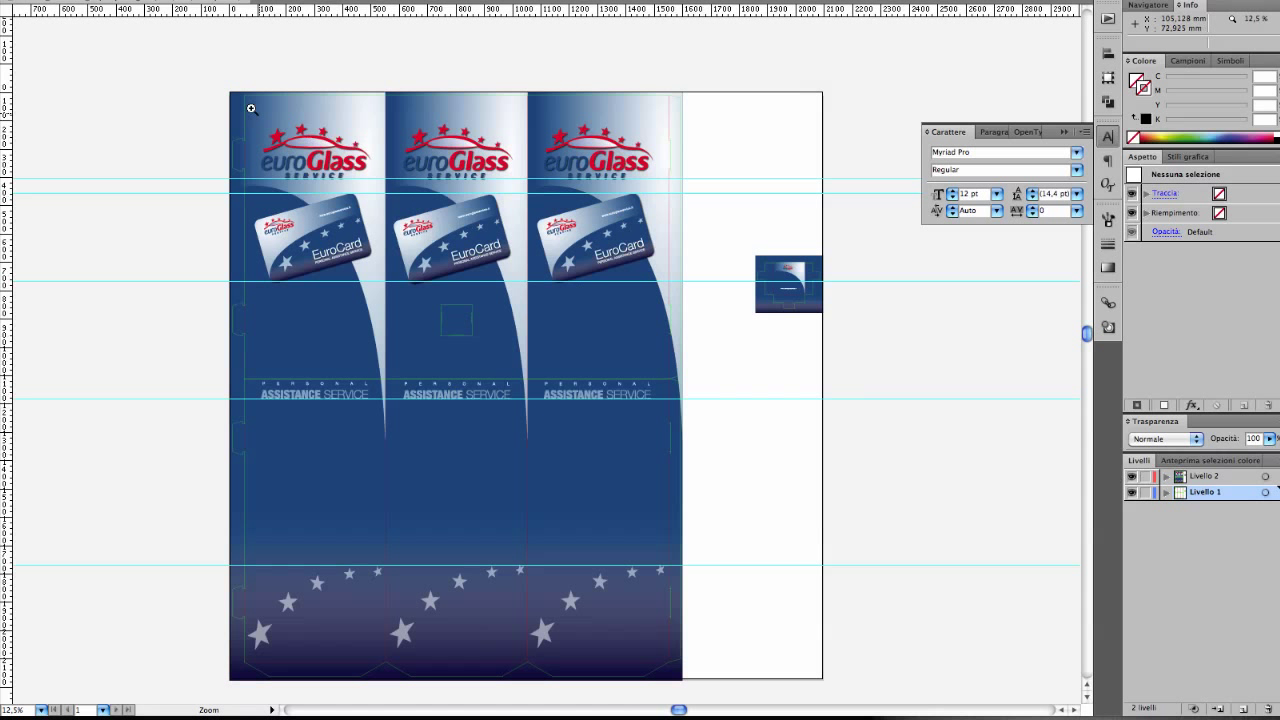
{"action": "left_click_drag", "start_coordinate": [212, 78], "coordinate": [744, 410]}
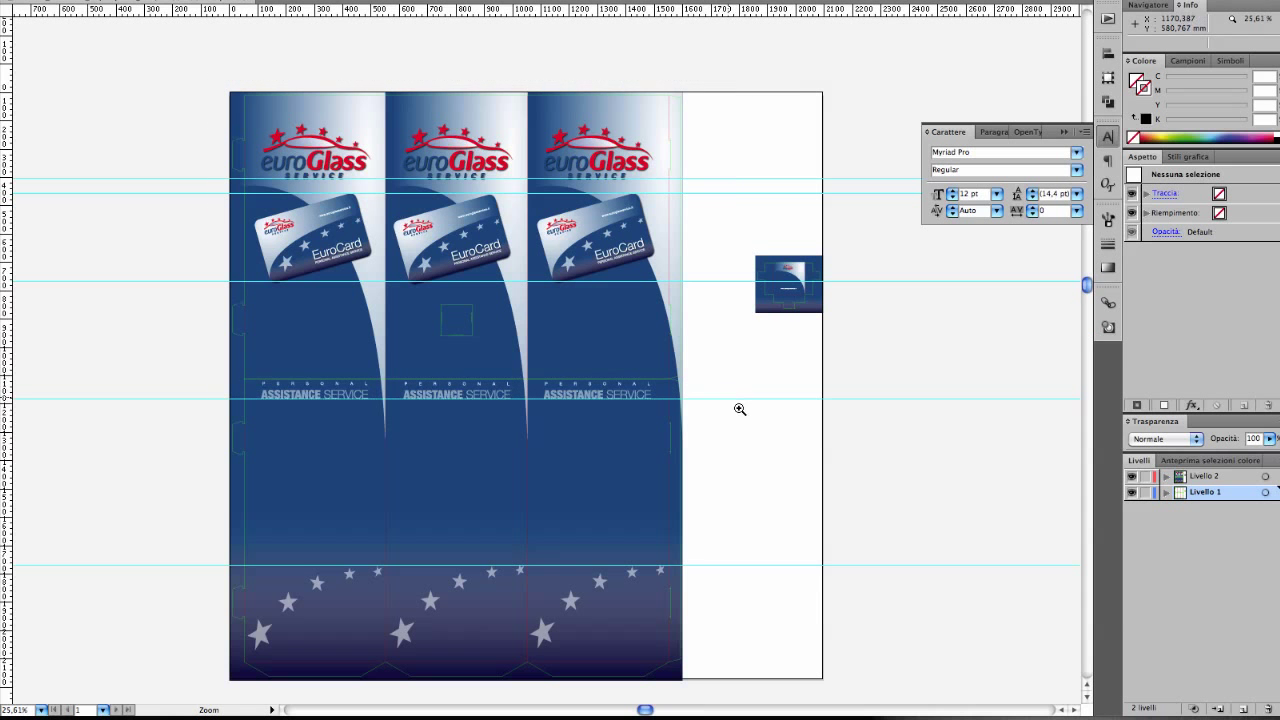
{"action": "key", "text": "h"}
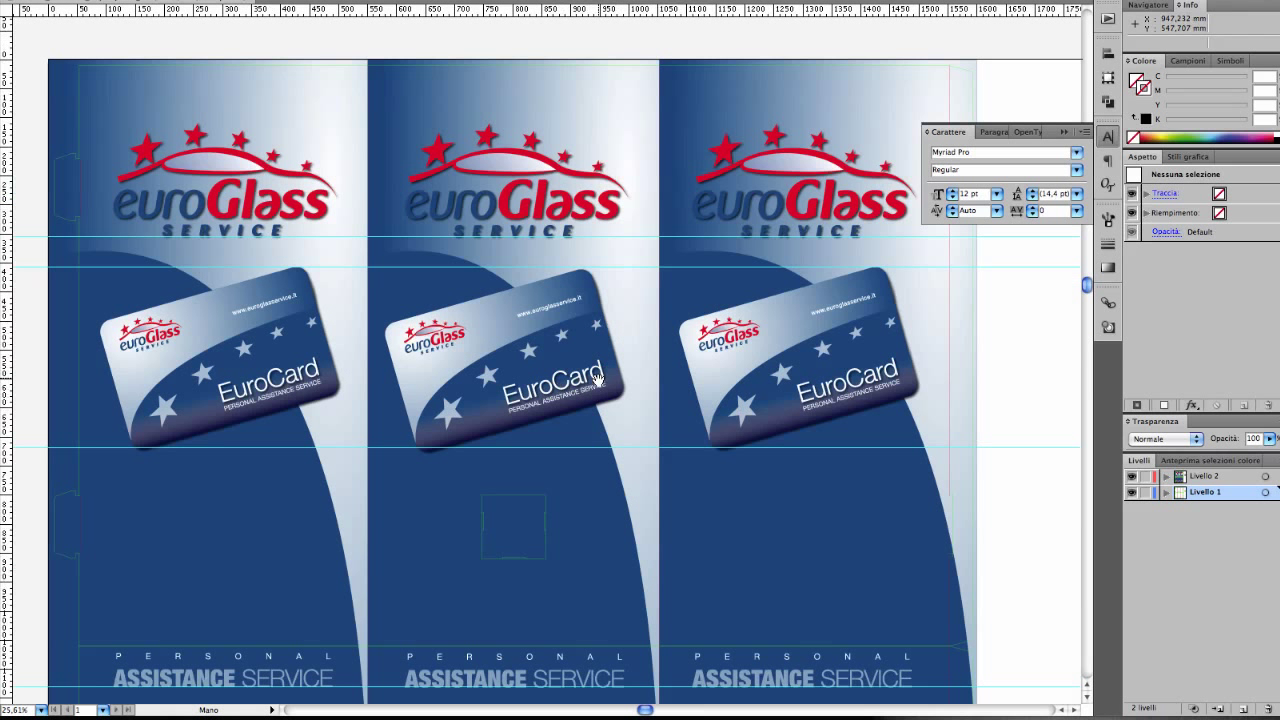
{"action": "key", "text": "v"}
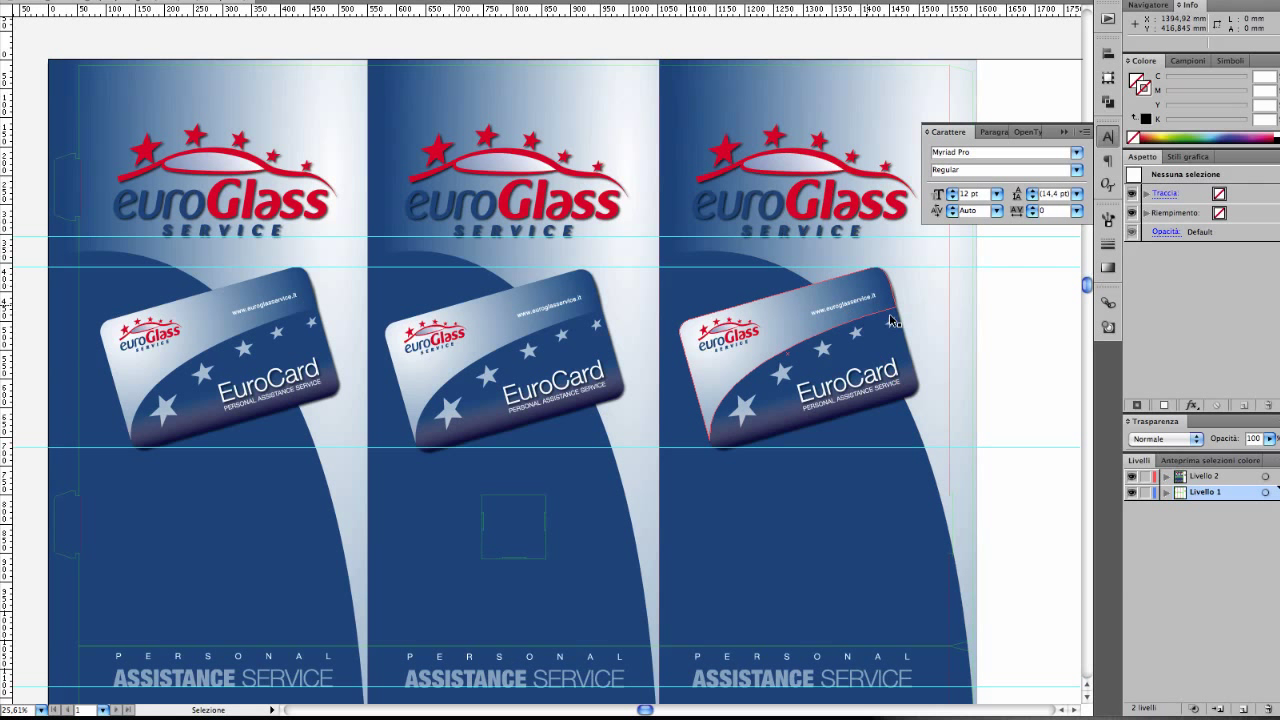
{"action": "left_click", "coordinate": [1131, 477]}
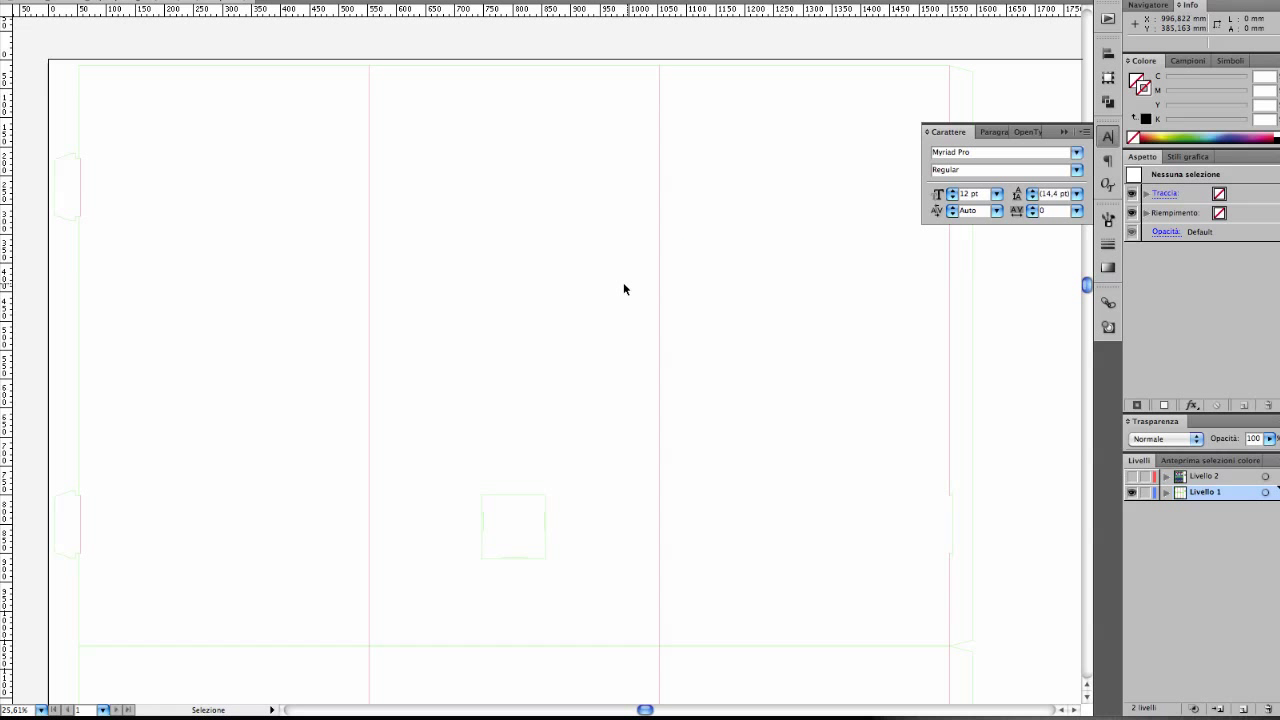
{"action": "key", "text": "z"}
{"action": "left_click", "coordinate": [668, 354]}
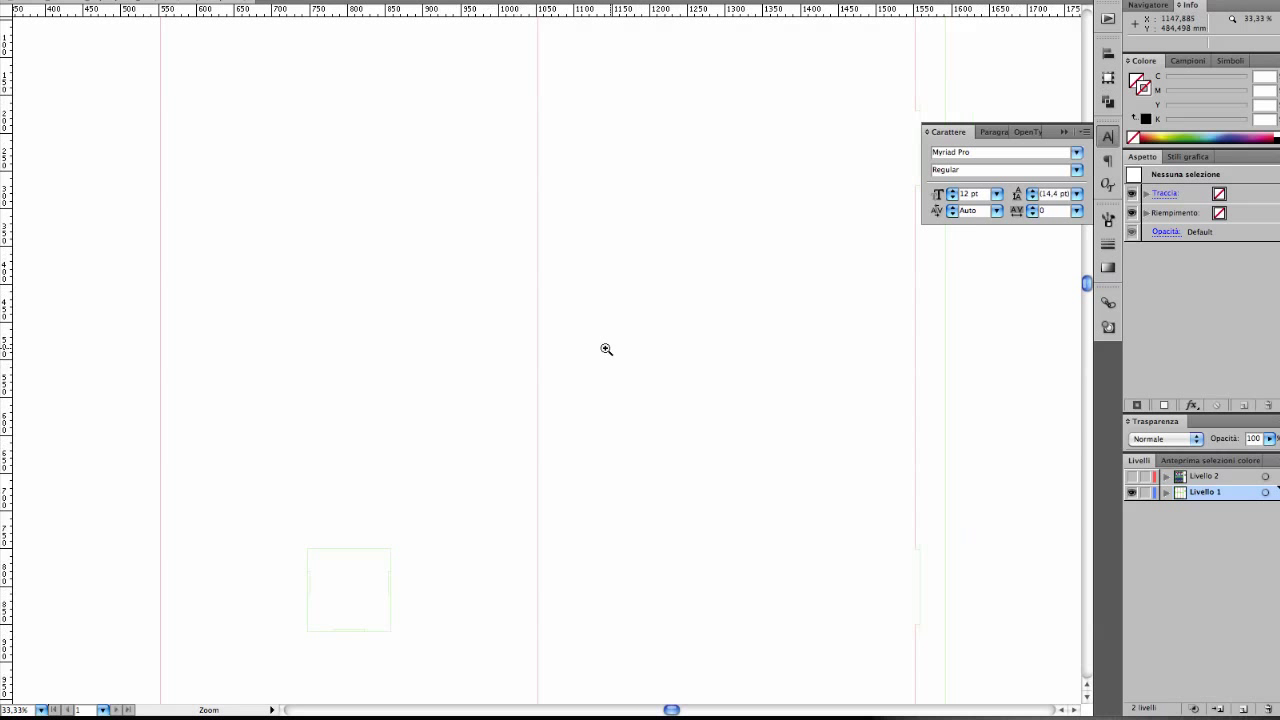
{"action": "left_click", "coordinate": [529, 418], "text": "alt"}
{"action": "key", "text": "space"}
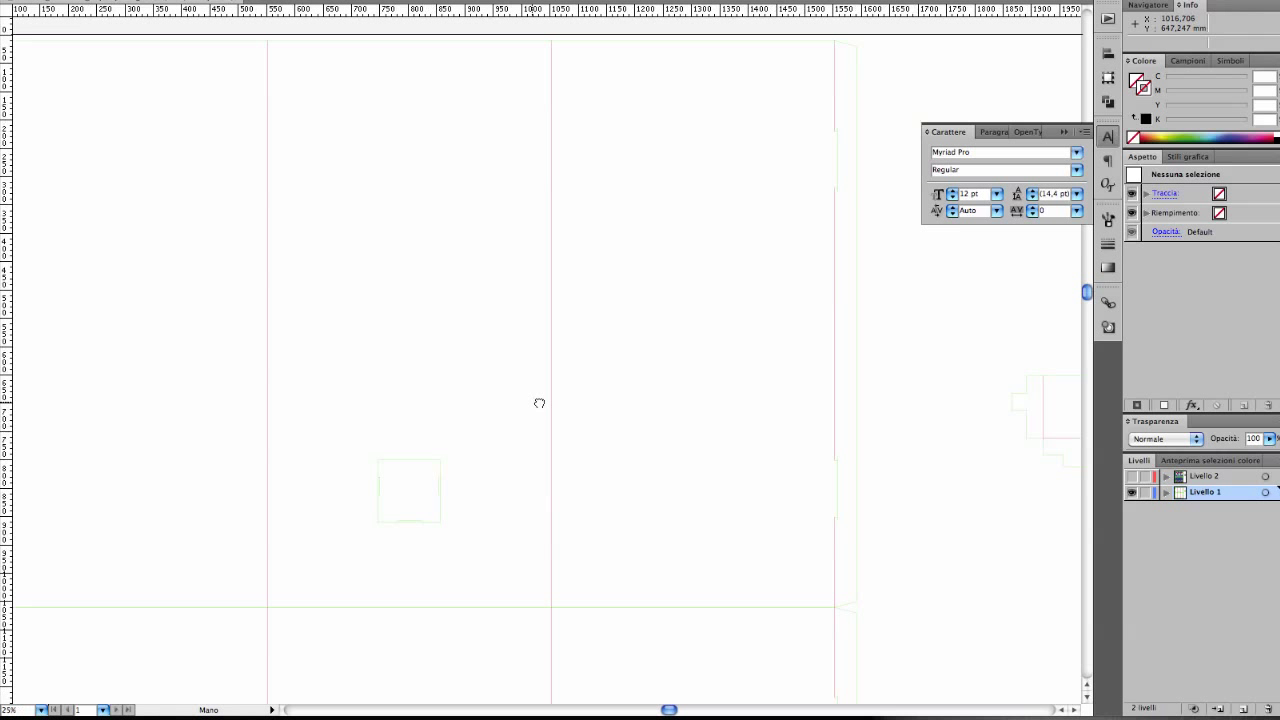
{"action": "left_click_drag", "start_coordinate": [540, 403], "coordinate": [668, 421]}
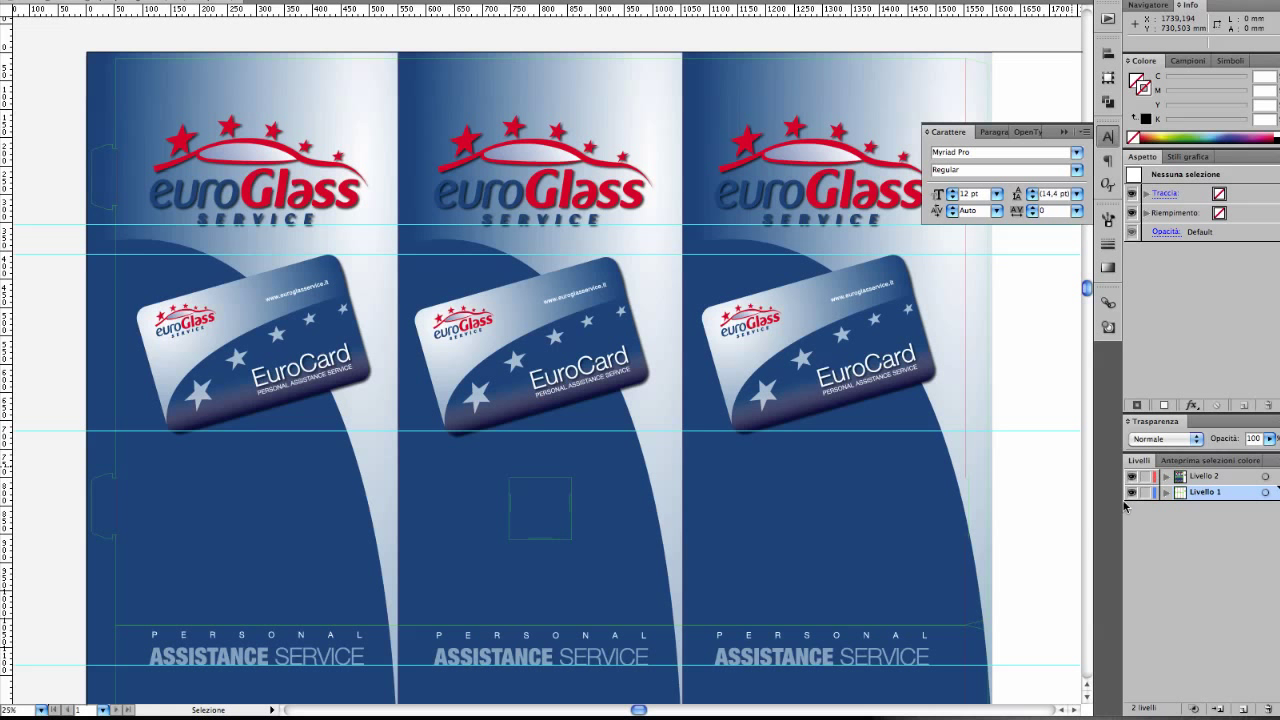
Show Livello 2 again and zoom in on the middle EuroCard and euroGlass logos
{"action": "left_click", "coordinate": [1131, 476]}
{"action": "key", "text": "z"}
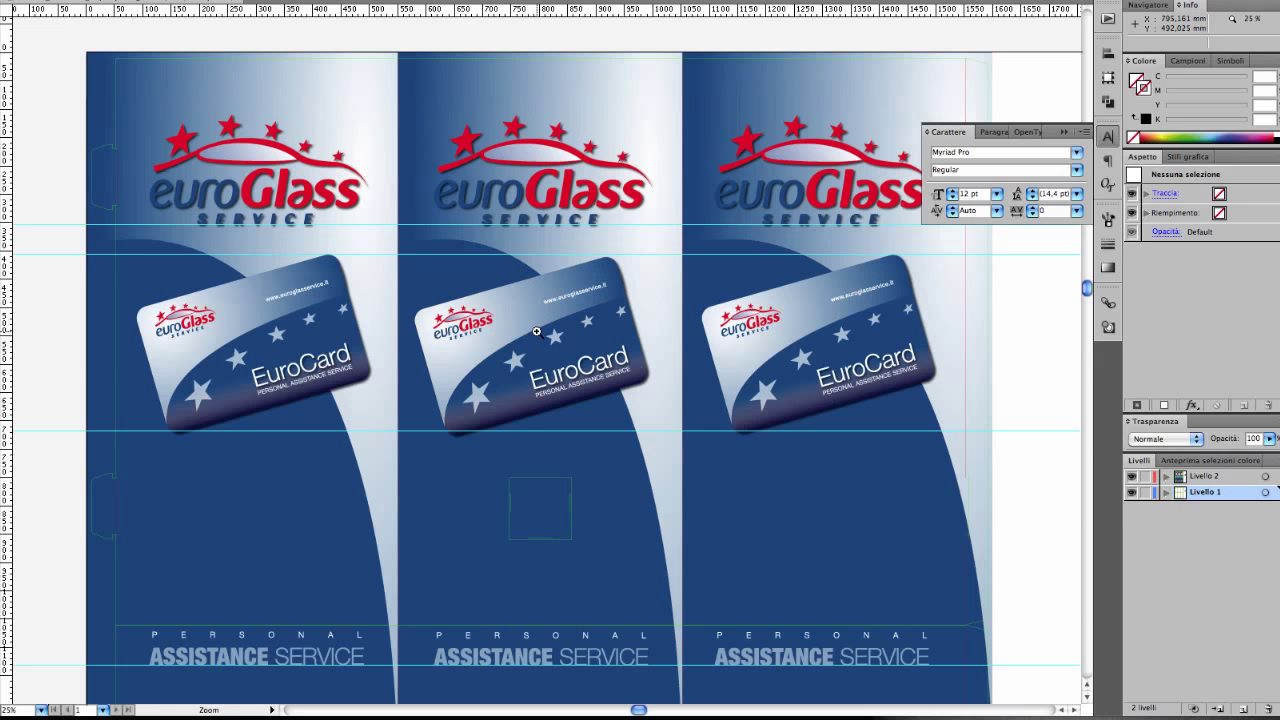
{"action": "left_click", "coordinate": [537, 331]}
{"action": "left_click_drag", "start_coordinate": [554, 406], "coordinate": [502, 170]}
{"action": "key", "text": "v"}
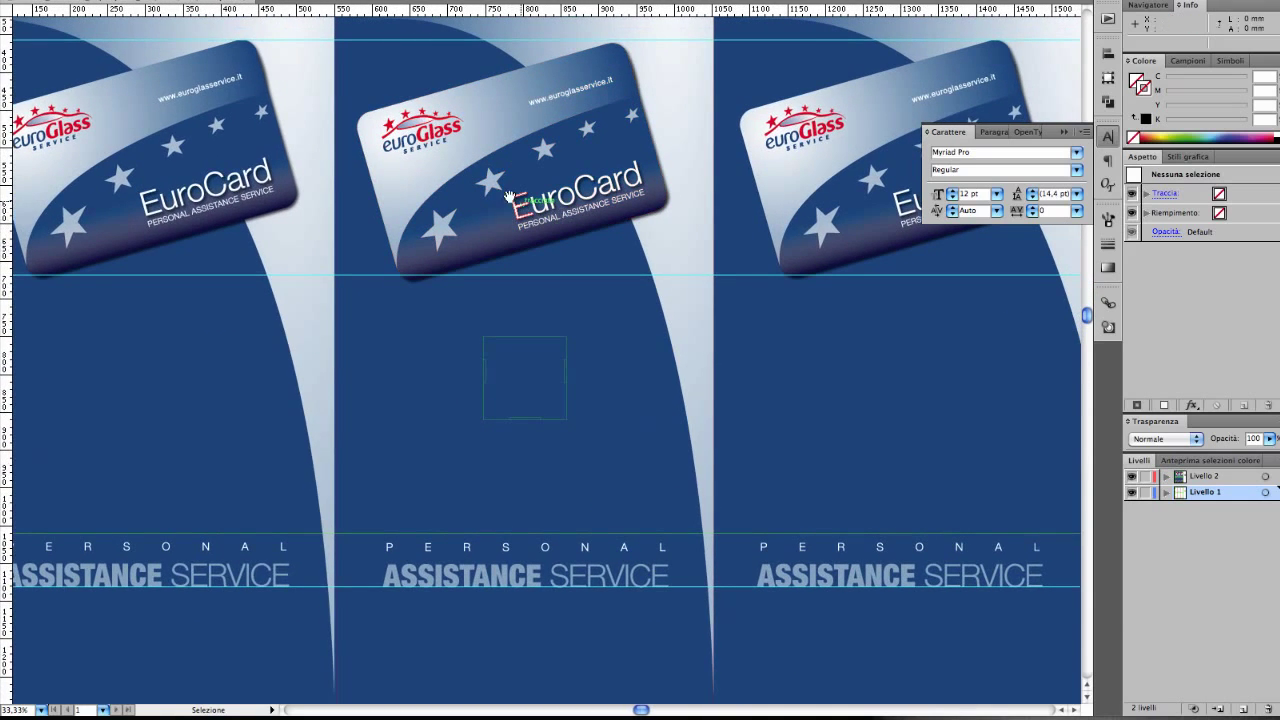
{"action": "left_click_drag", "start_coordinate": [528, 160], "coordinate": [537, 415]}
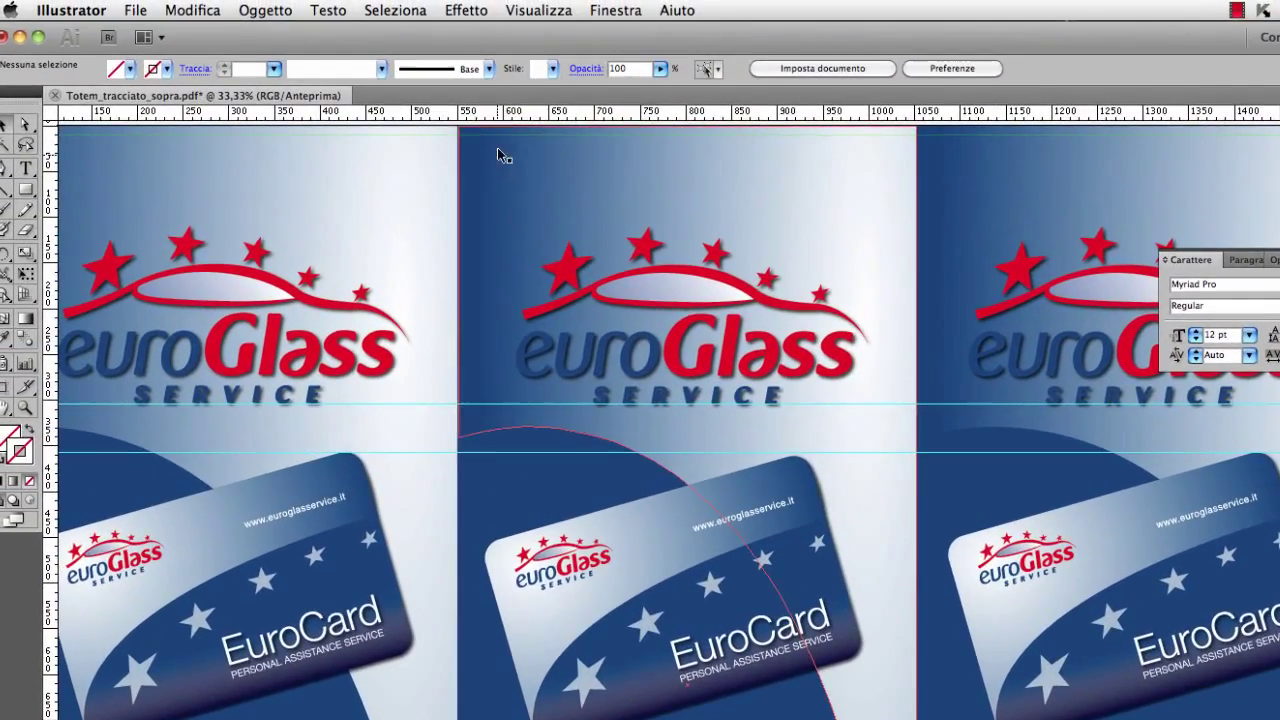
Switch the document to Contorno (Outline) mode from the Visualizza menu
{"action": "left_click", "coordinate": [535, 14]}
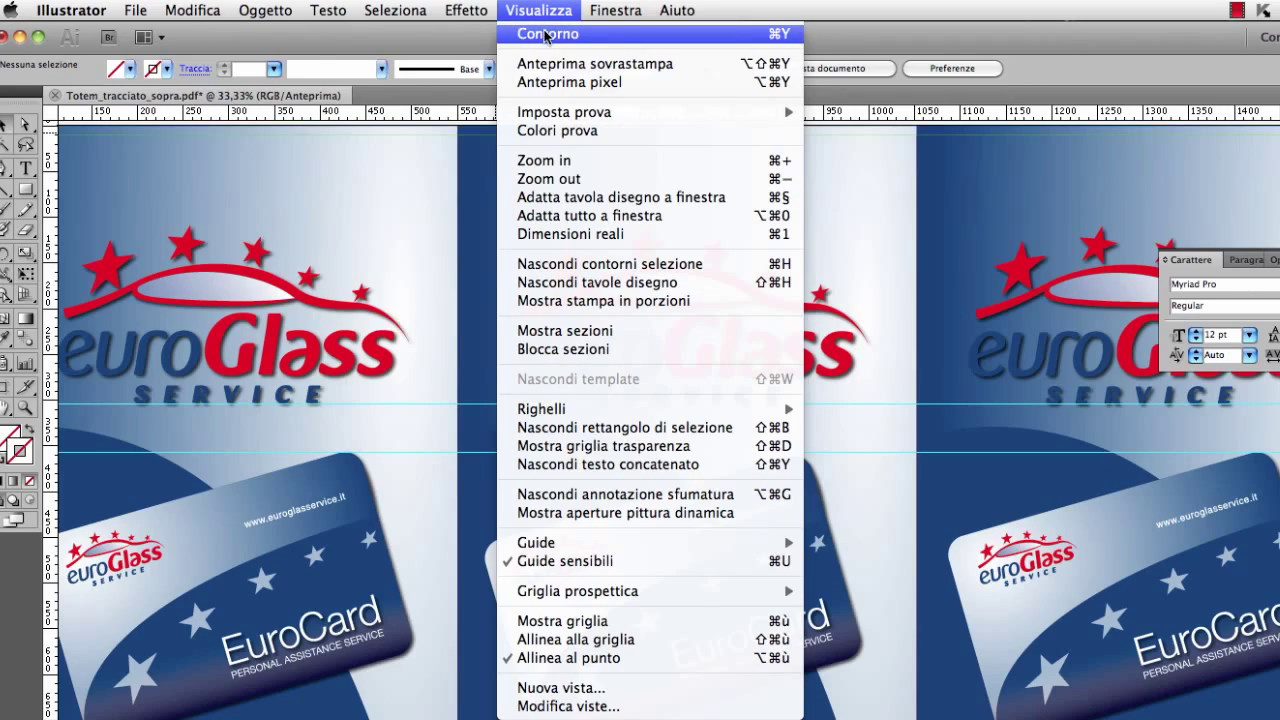
{"action": "left_click", "coordinate": [548, 36]}
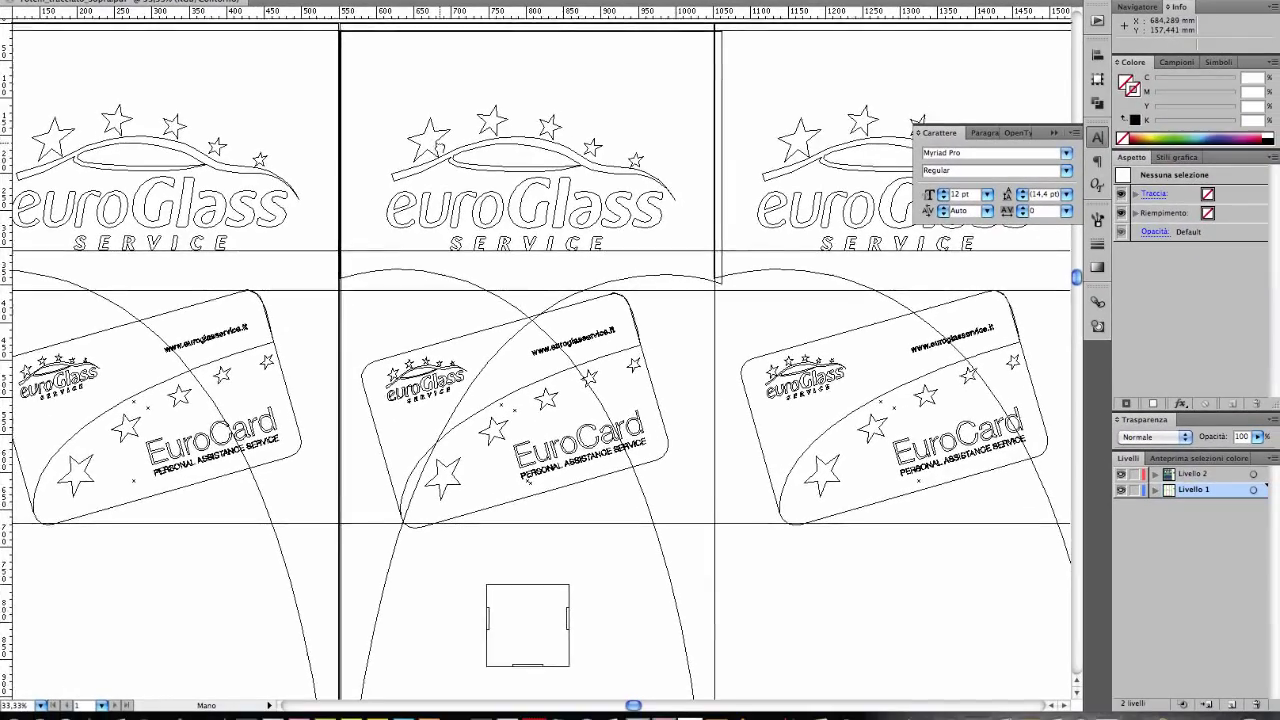
Lock the die-cut template layer and select the middle panel's curved frame path
{"action": "left_click_drag", "start_coordinate": [447, 185], "coordinate": [452, 190]}
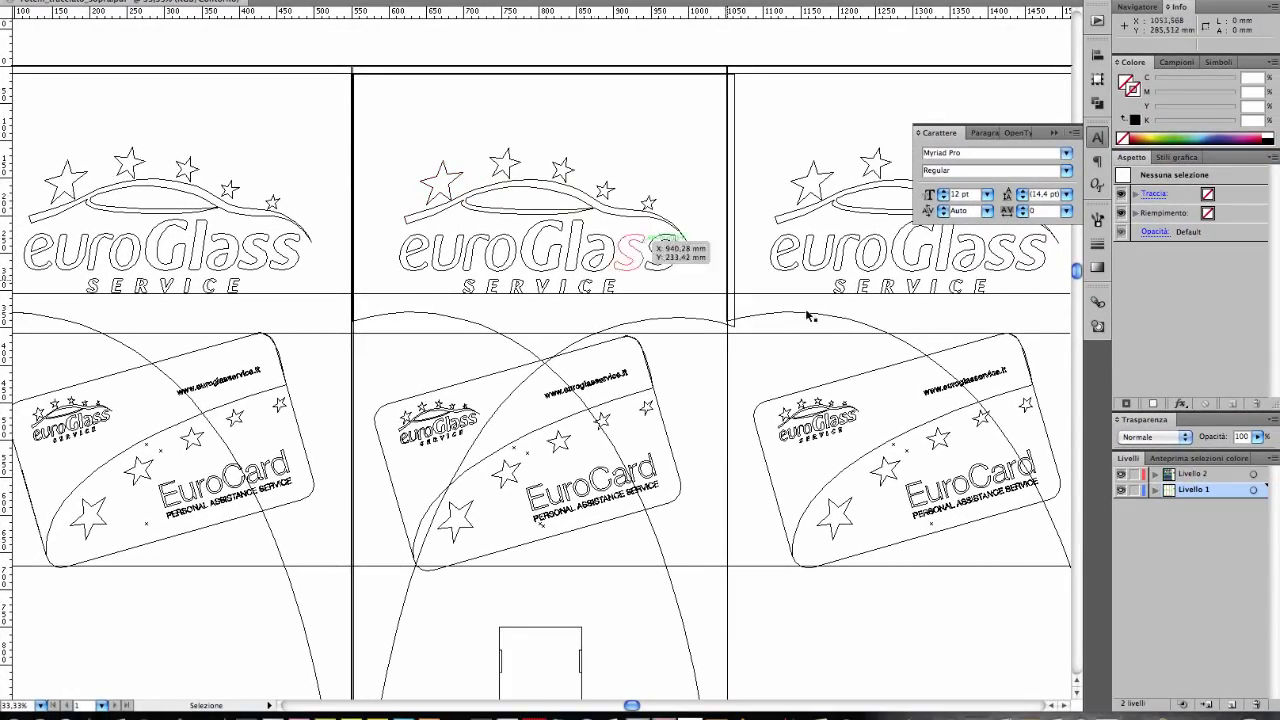
{"action": "left_click", "coordinate": [1135, 491]}
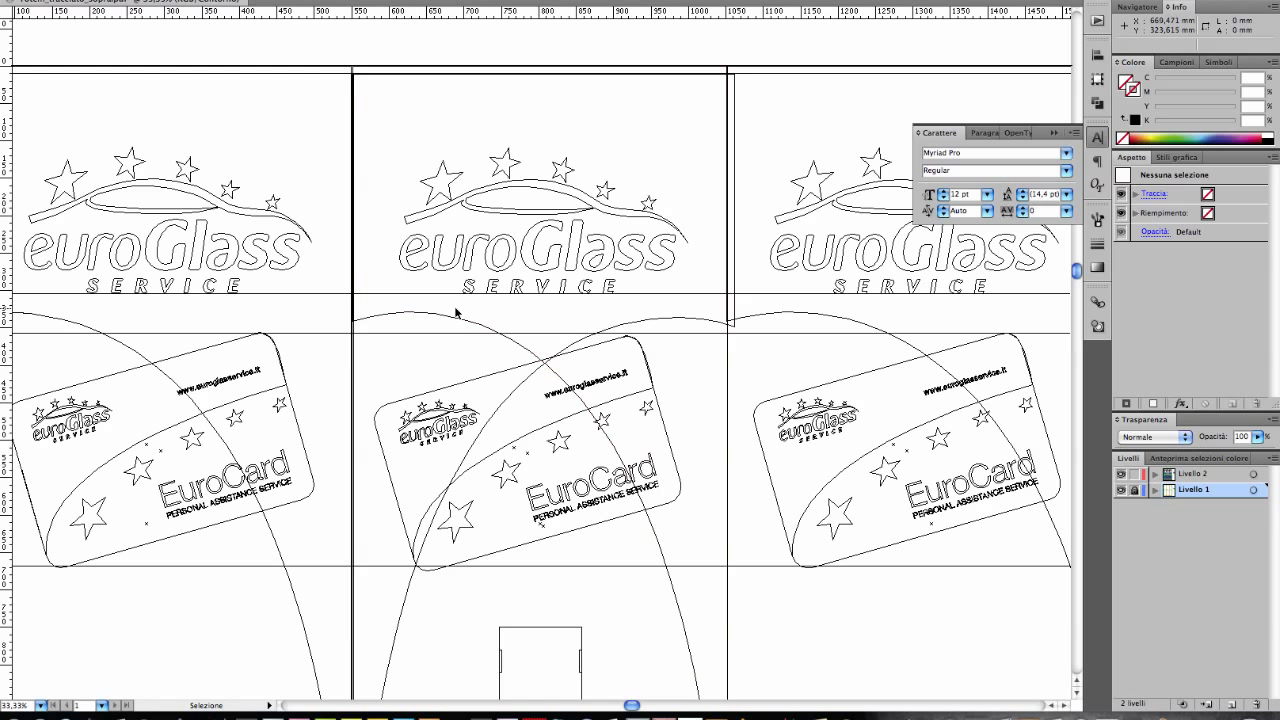
{"action": "left_click", "coordinate": [661, 565]}
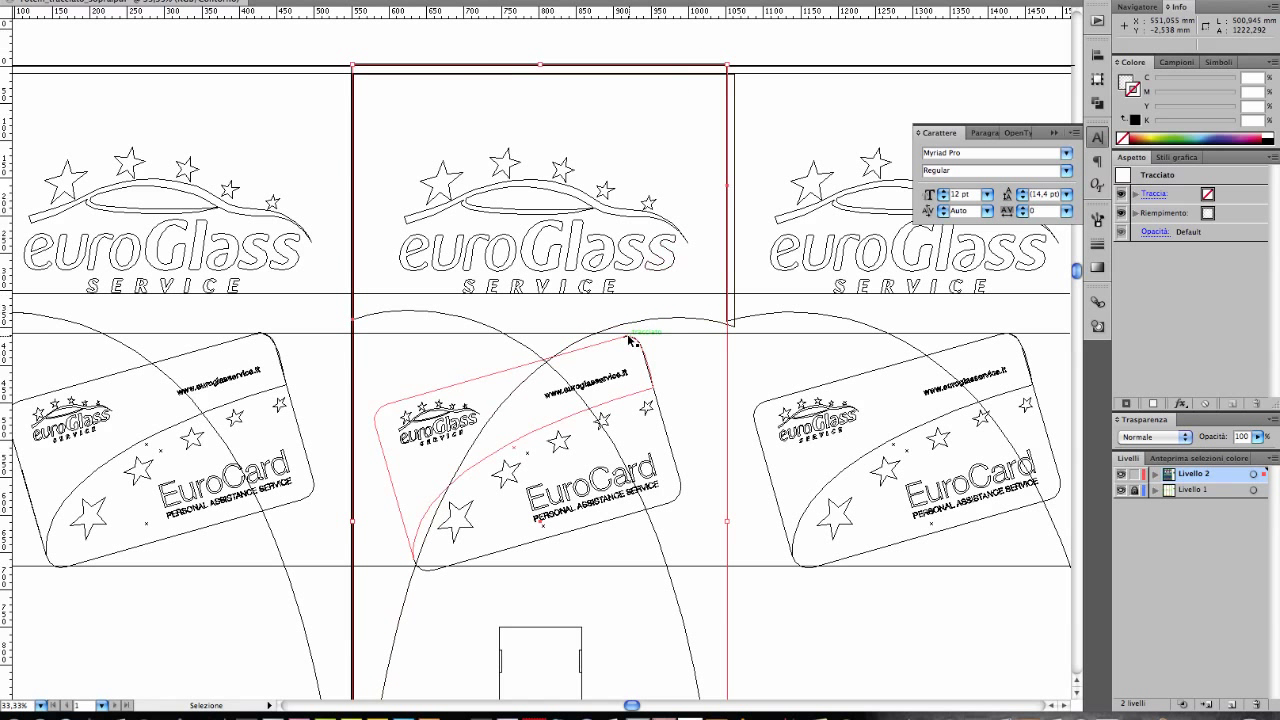
Snap the middle panel frame to the template arc and narrow it to 501,829 mm wide
{"action": "left_click", "coordinate": [726, 47]}
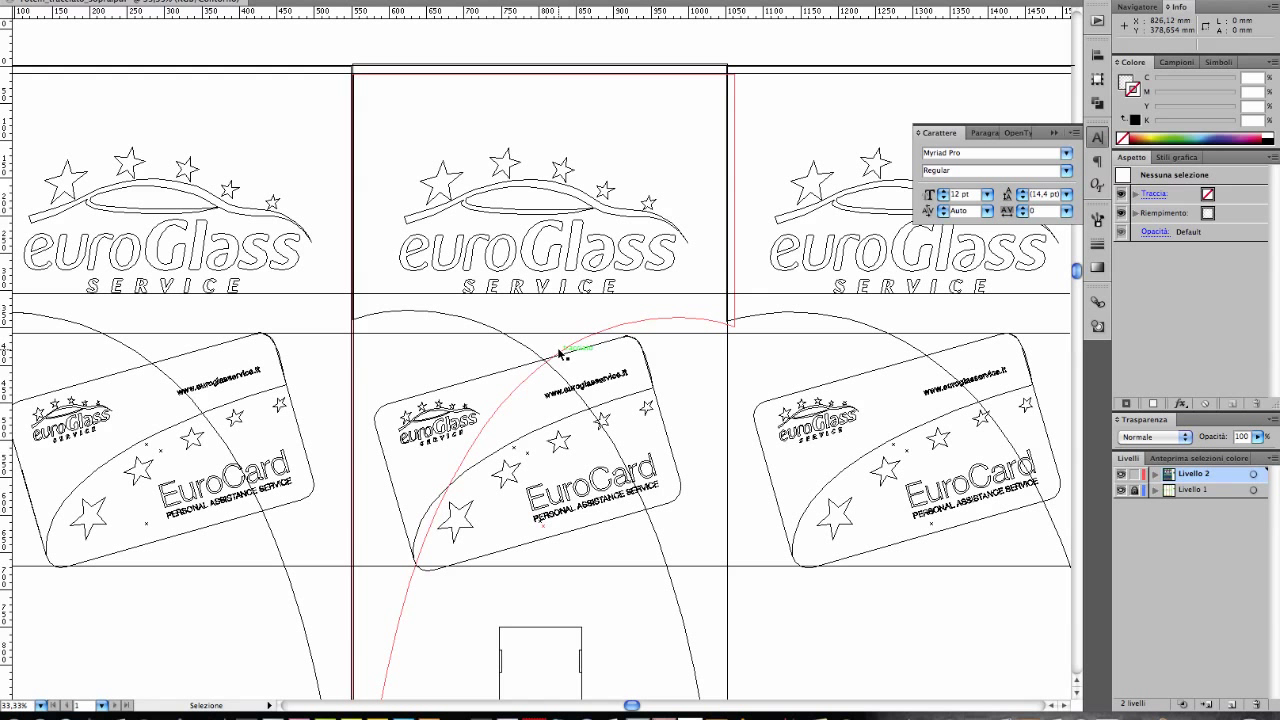
{"action": "left_click_drag", "start_coordinate": [560, 353], "coordinate": [562, 350]}
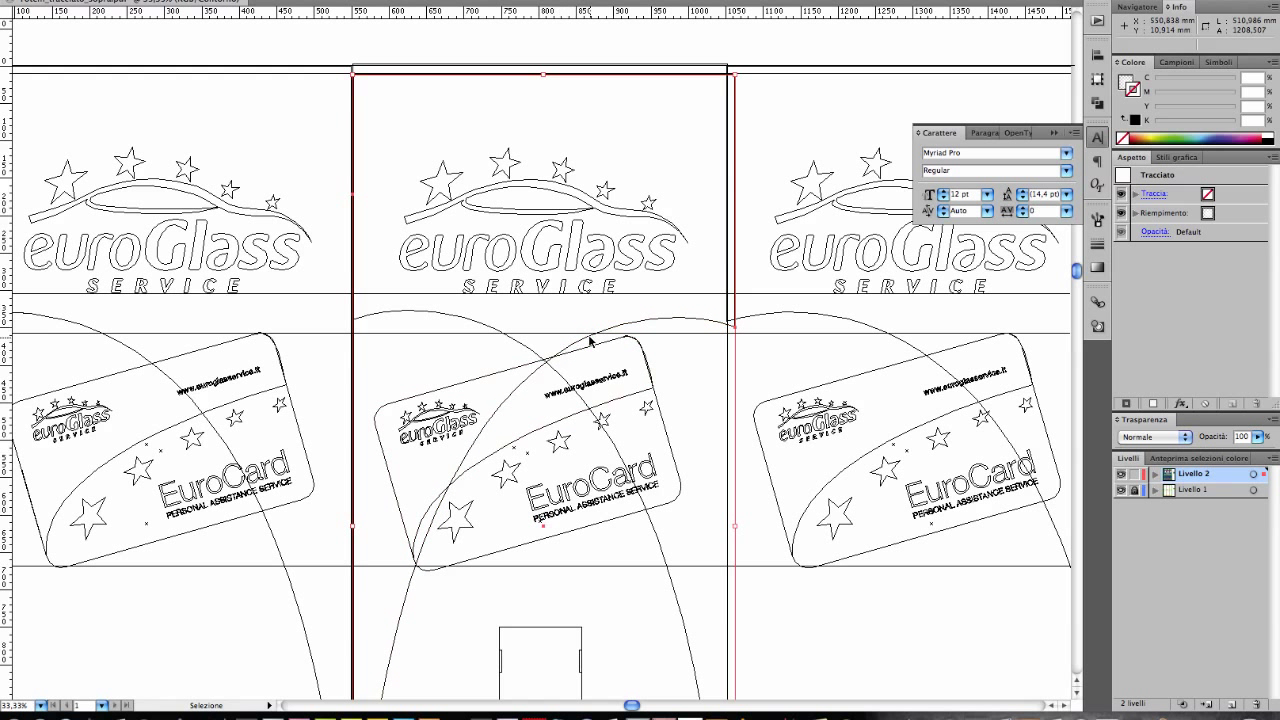
{"action": "left_click", "coordinate": [727, 327]}
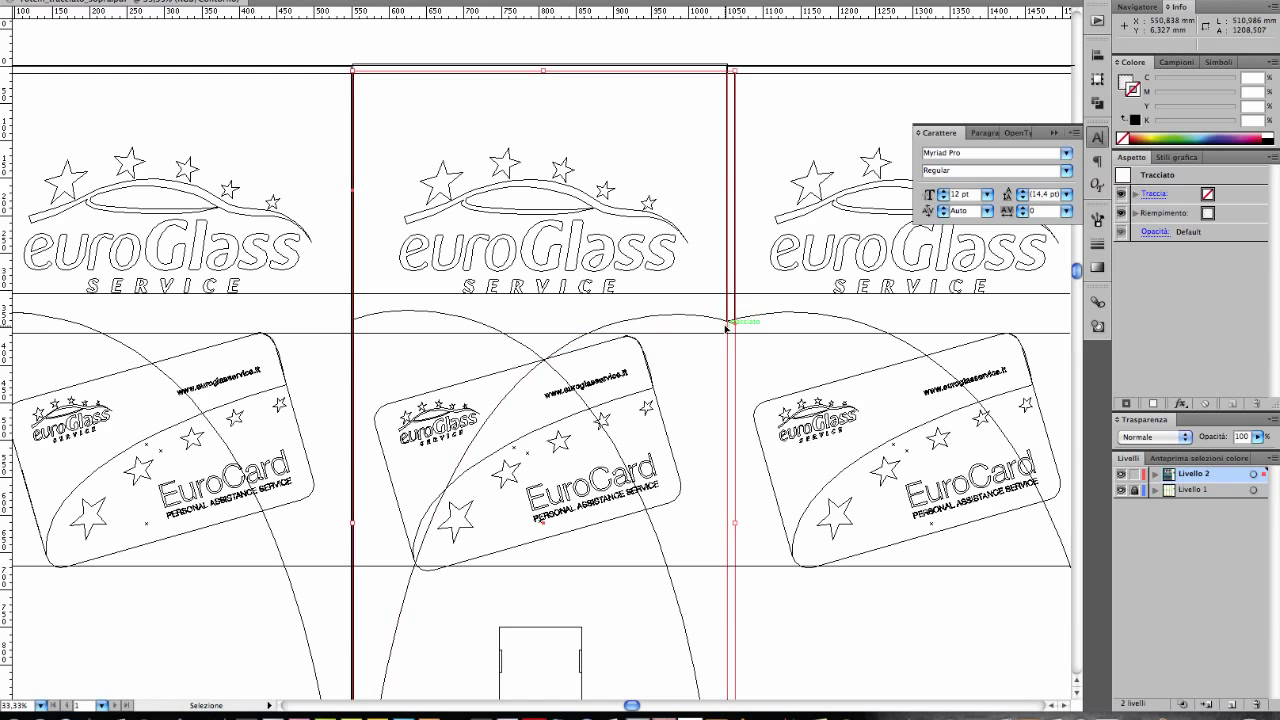
{"action": "key", "text": "Left"}
{"action": "key", "text": "Left"}
{"action": "key", "text": "Left"}
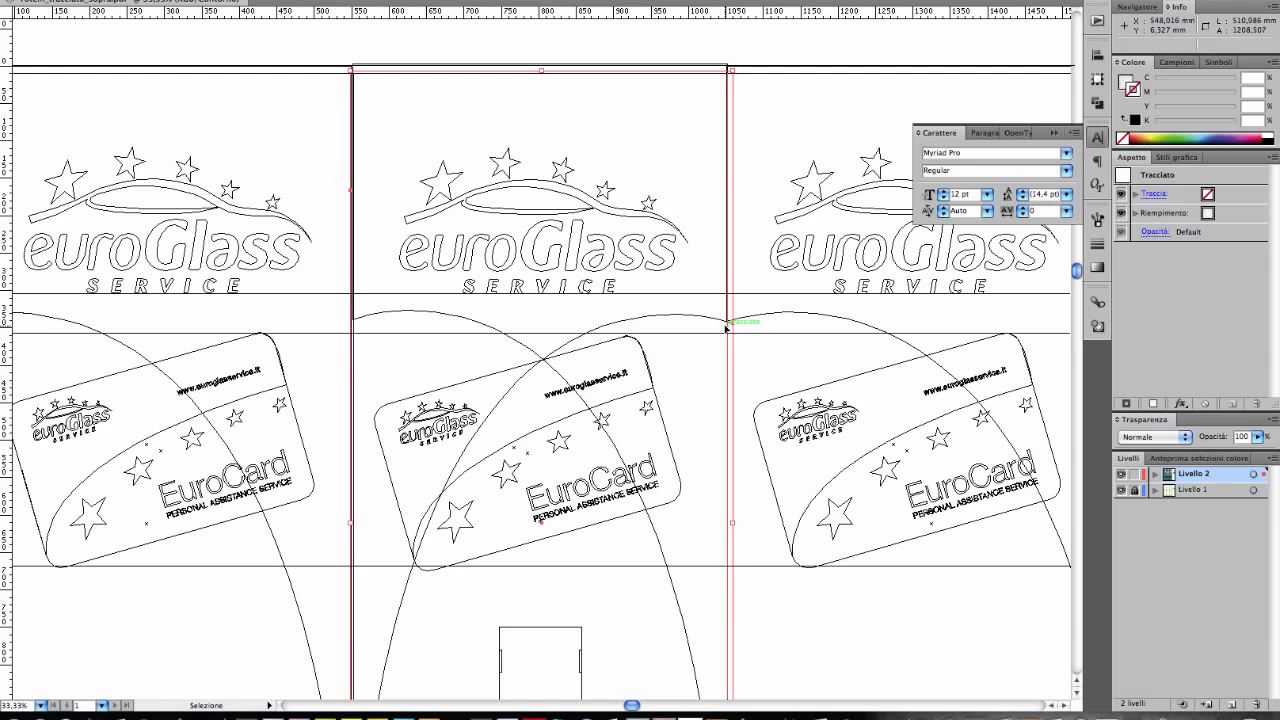
{"action": "key", "text": "Left"}
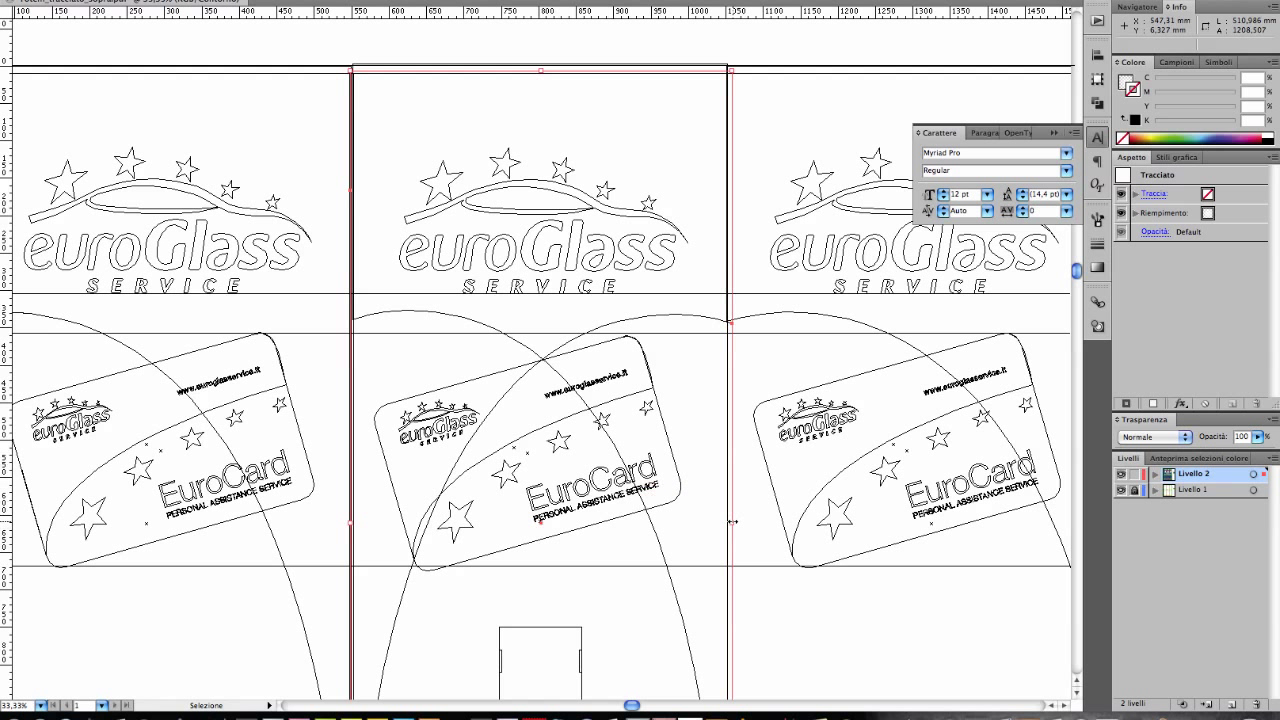
{"action": "left_click_drag", "start_coordinate": [733, 521], "coordinate": [727, 539]}
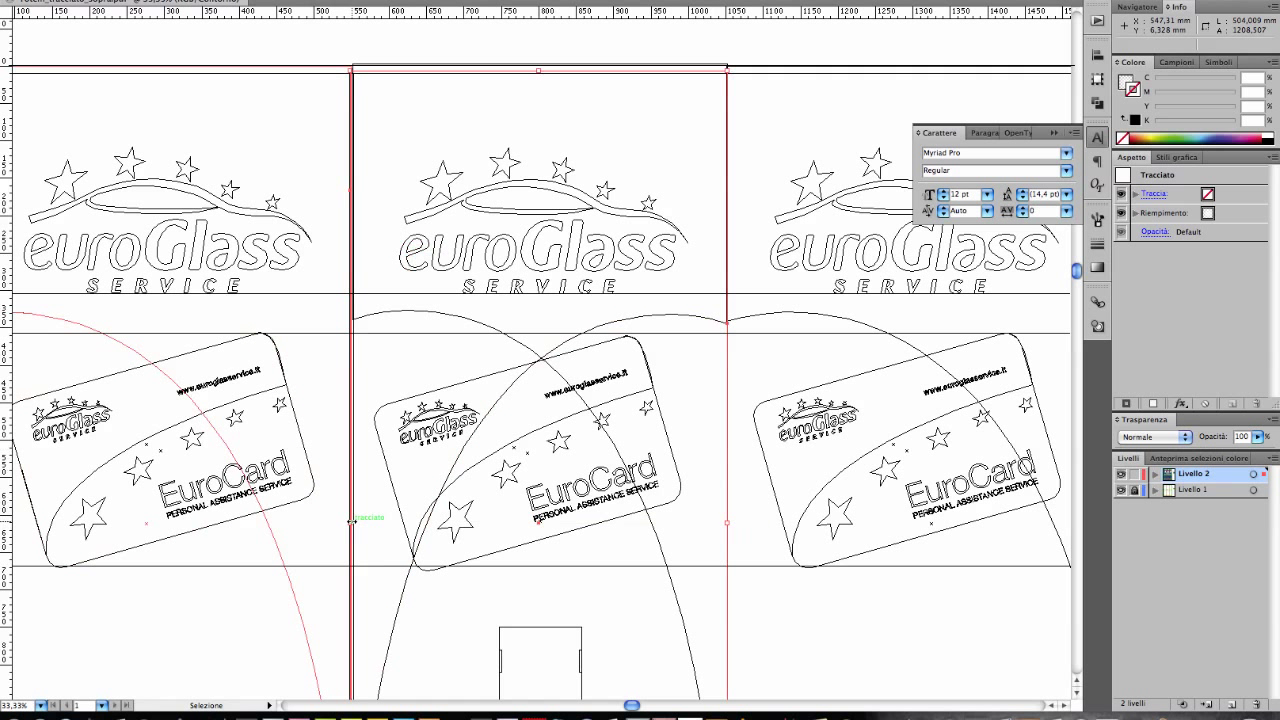
{"action": "left_click_drag", "start_coordinate": [351, 521], "coordinate": [357, 521]}
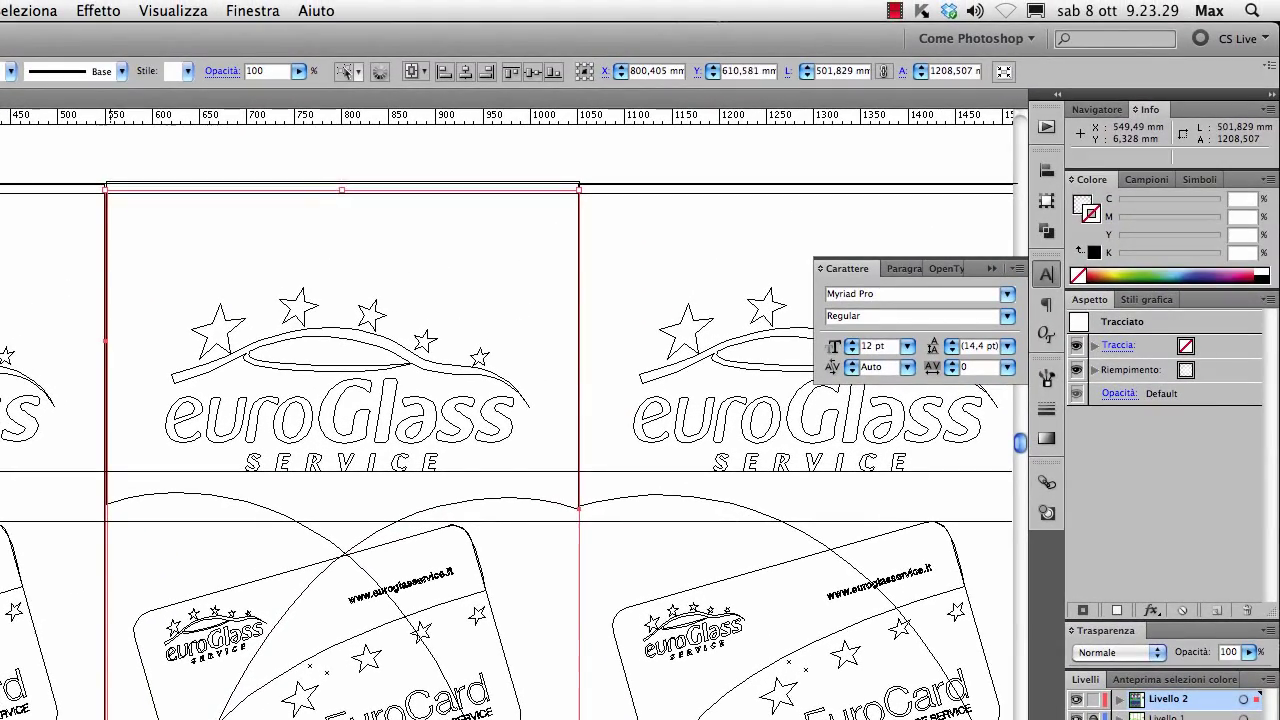
Raise the middle panel frame slightly and compare Preview against Outline view
{"action": "key", "text": "Up"}
{"action": "key", "text": "Up"}
{"action": "key", "text": "Up"}
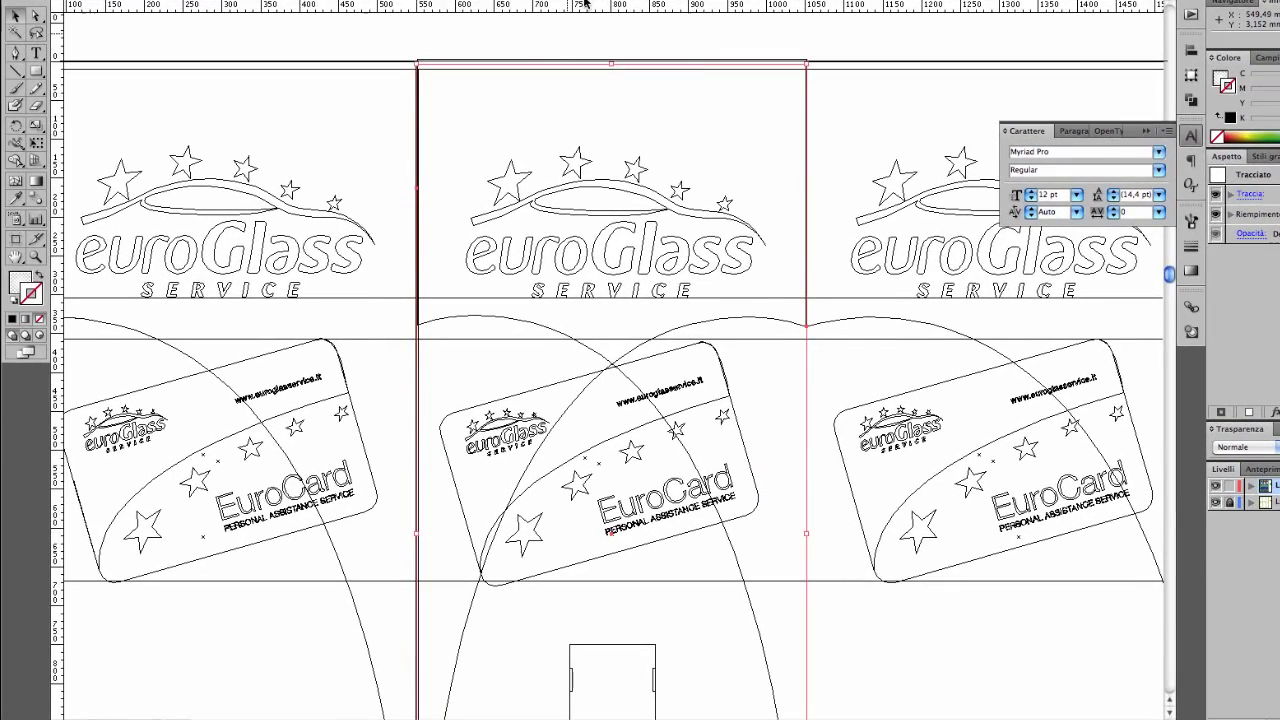
{"action": "key", "text": "ctrl+y"}
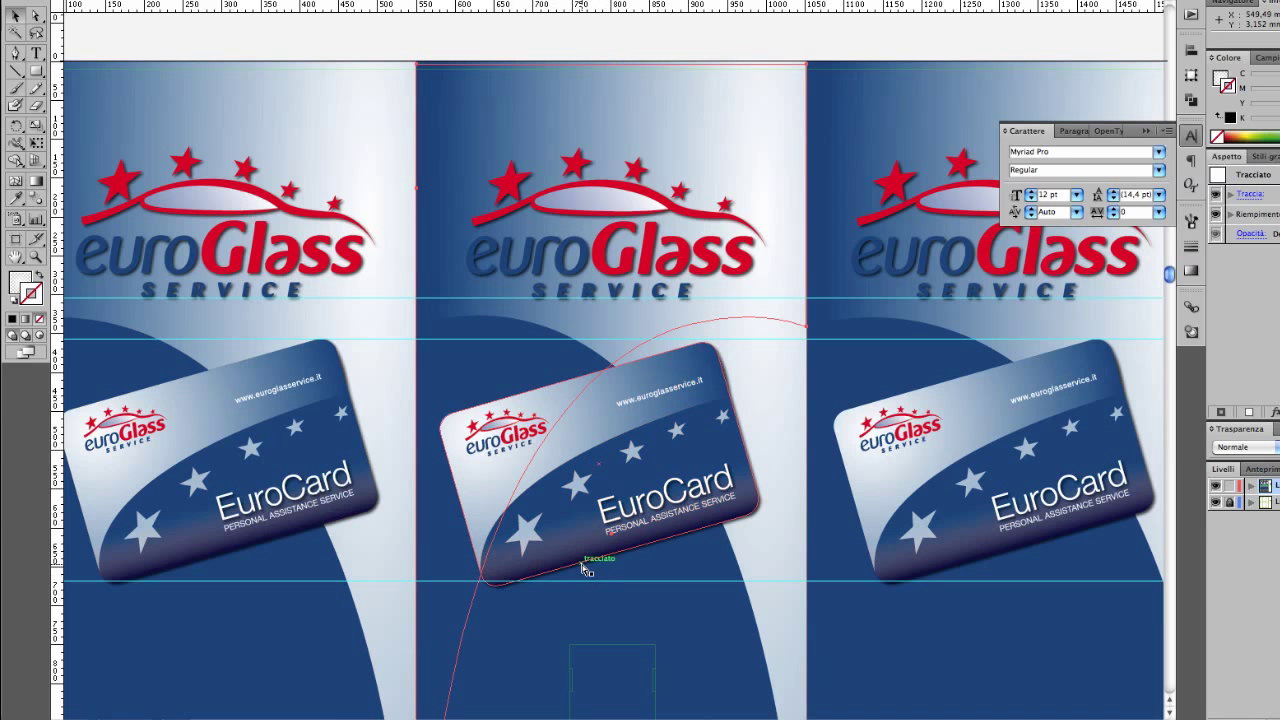
{"action": "key", "text": "ctrl+y"}
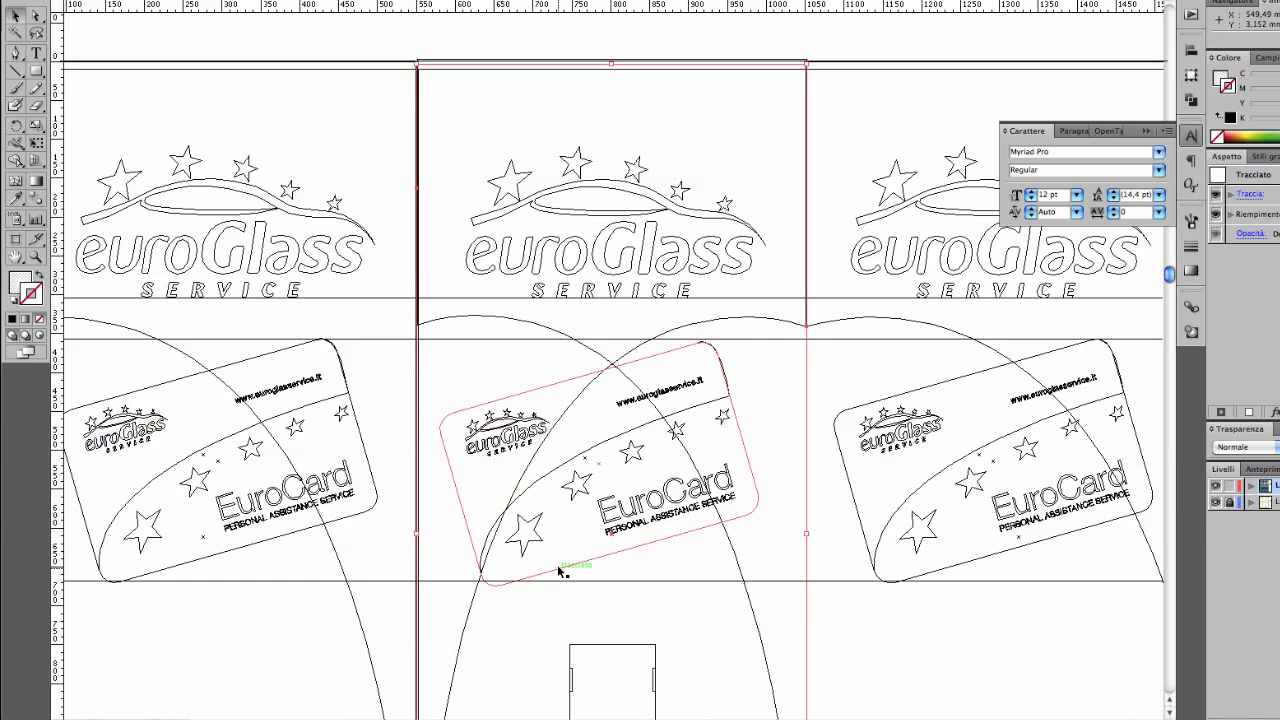
{"action": "left_click", "coordinate": [565, 574]}
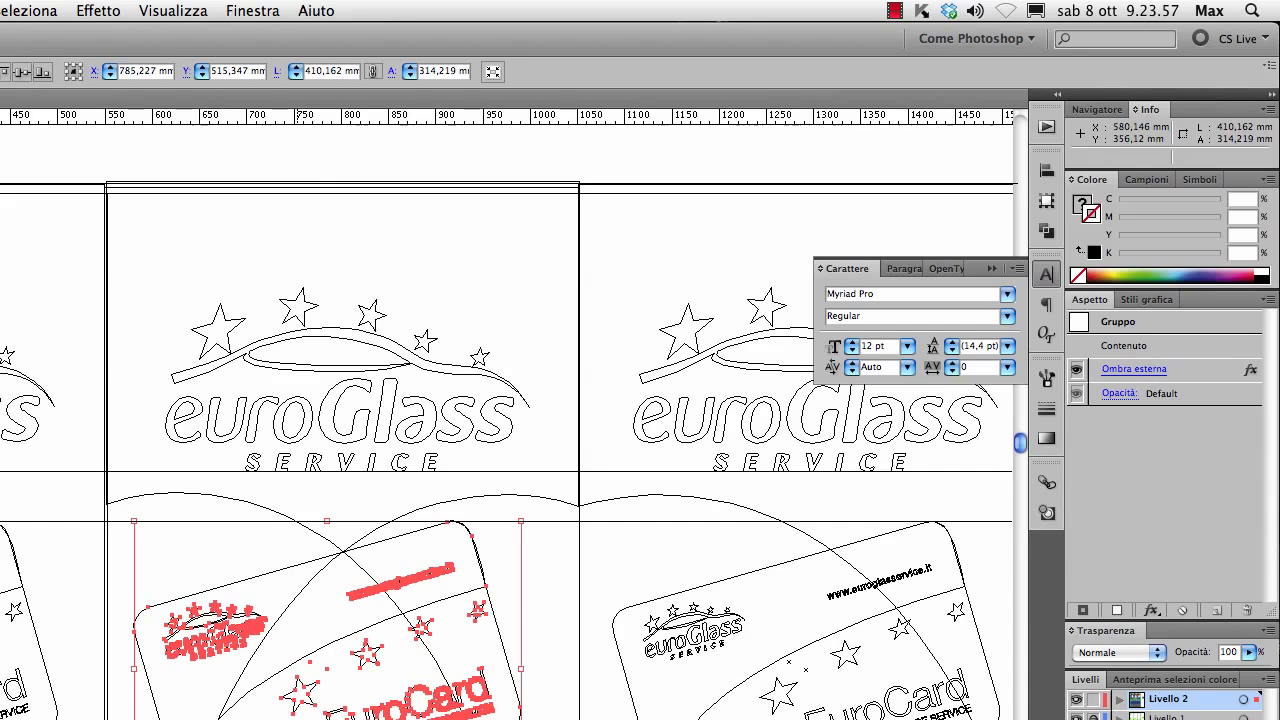
Nudge the middle, left and right EuroCard groups up one step each, then deselect
{"action": "key", "text": "Up"}
{"action": "key", "text": "Up"}
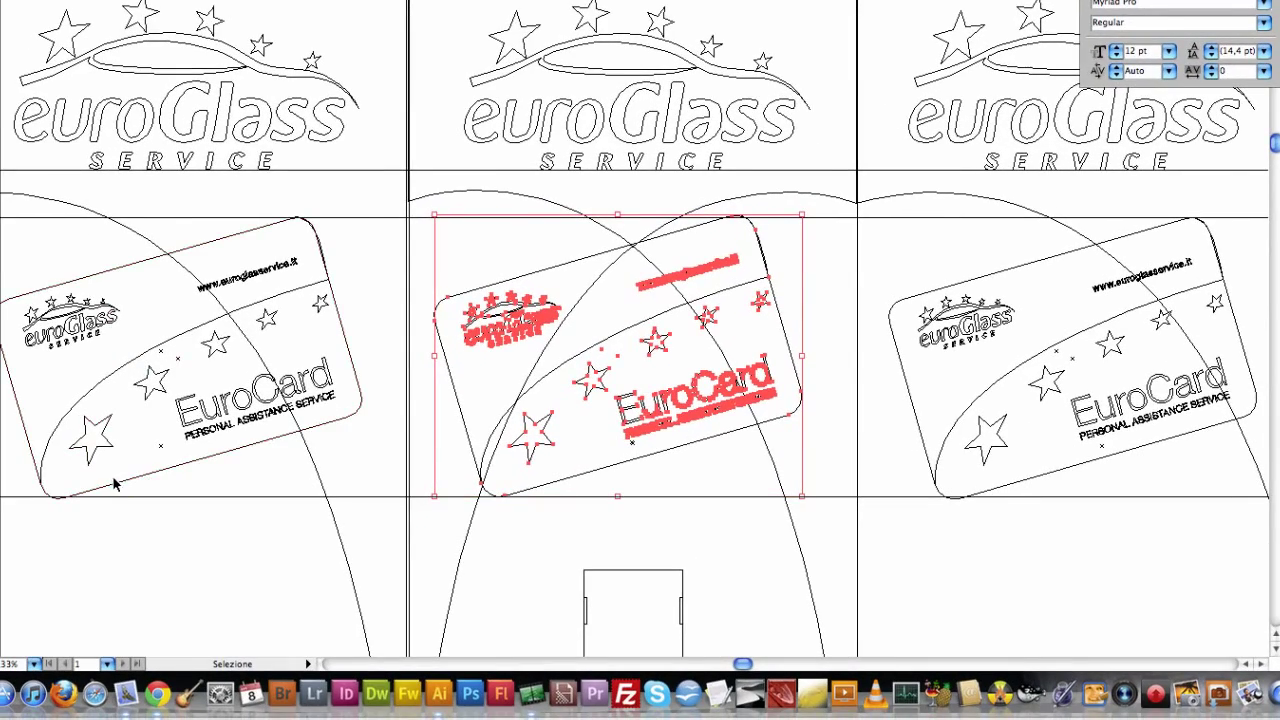
{"action": "left_click", "coordinate": [124, 487]}
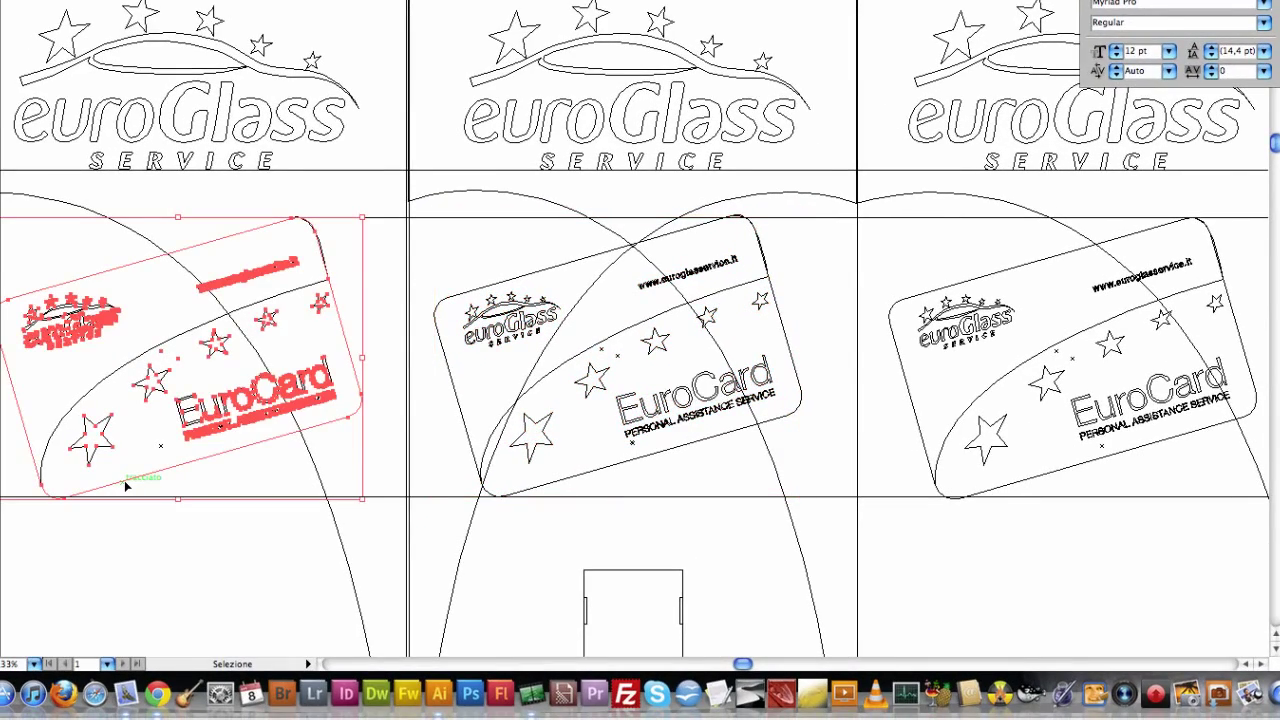
{"action": "key", "text": "Up"}
{"action": "key", "text": "Up"}
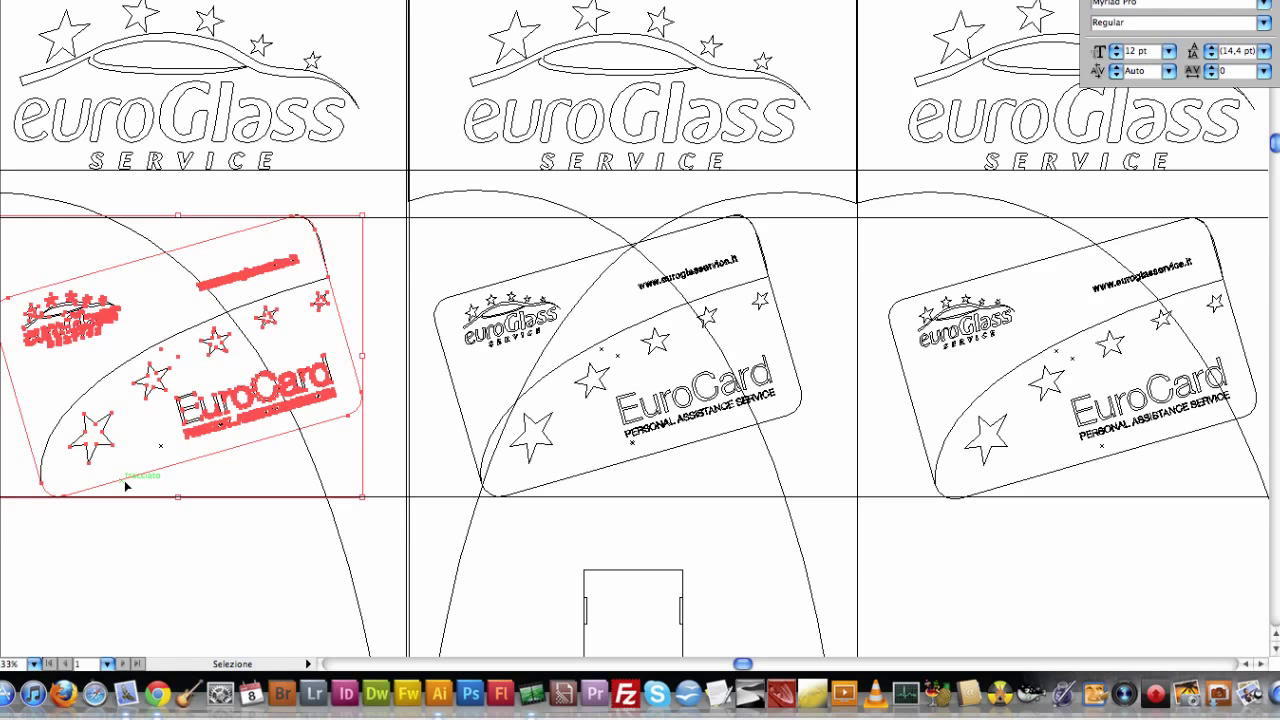
{"action": "left_click", "coordinate": [1063, 470]}
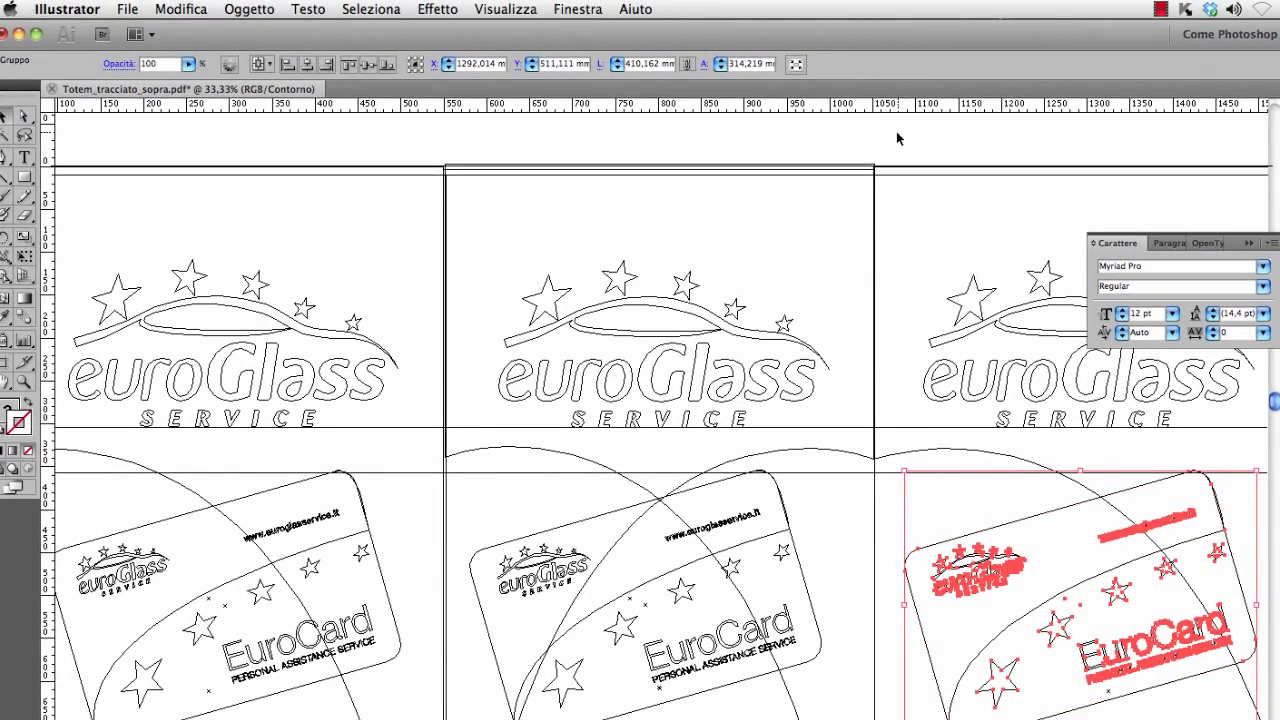
{"action": "key", "text": "Up"}
{"action": "key", "text": "Up"}
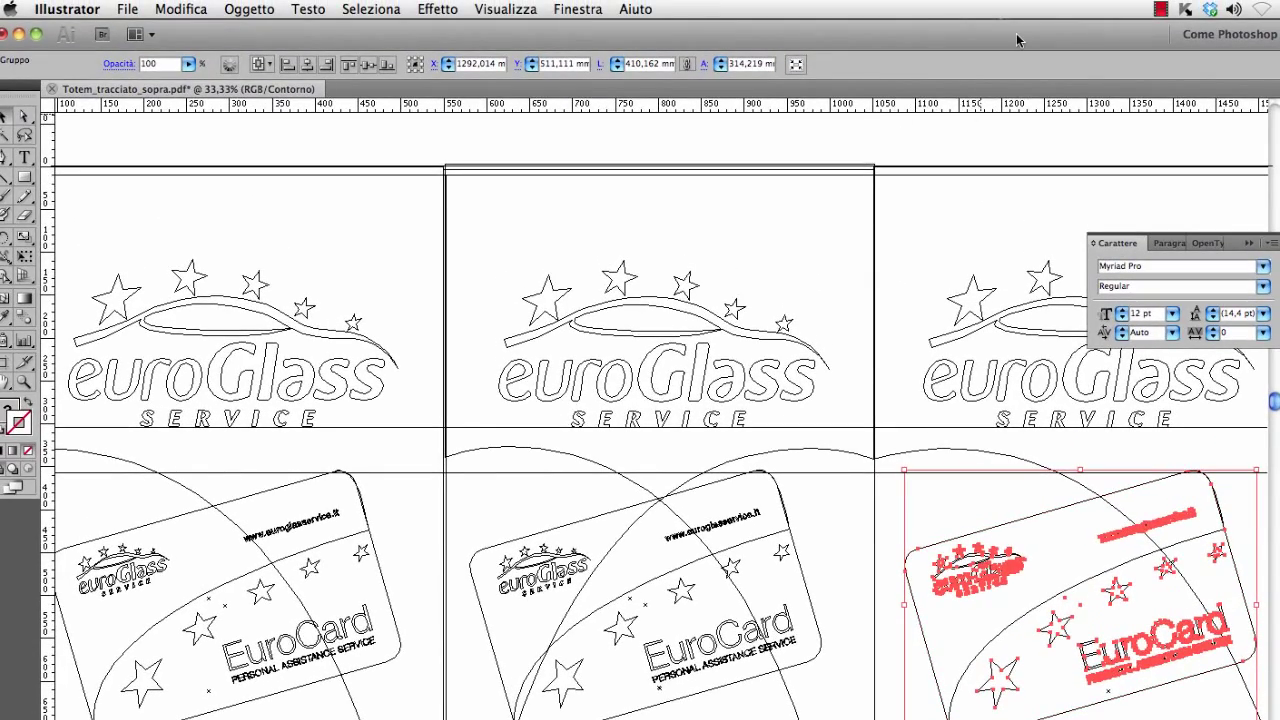
{"action": "left_click", "coordinate": [928, 147]}
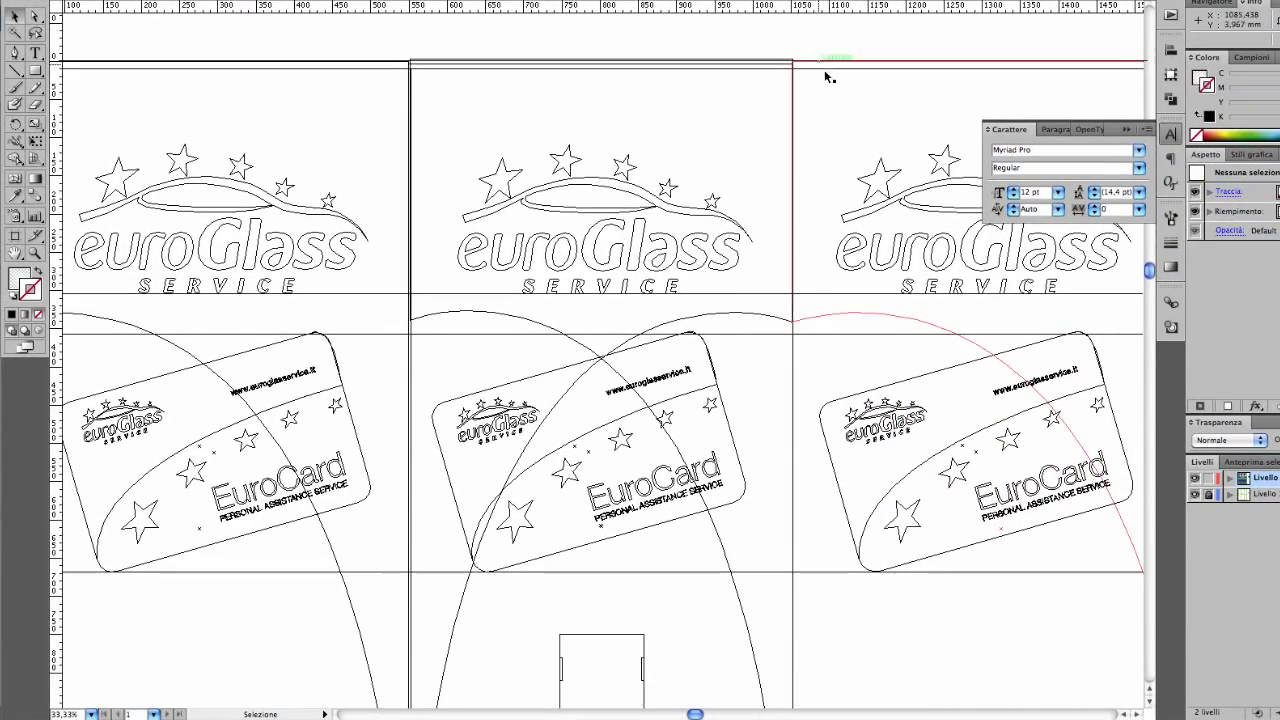
{"action": "left_click", "coordinate": [510, 316]}
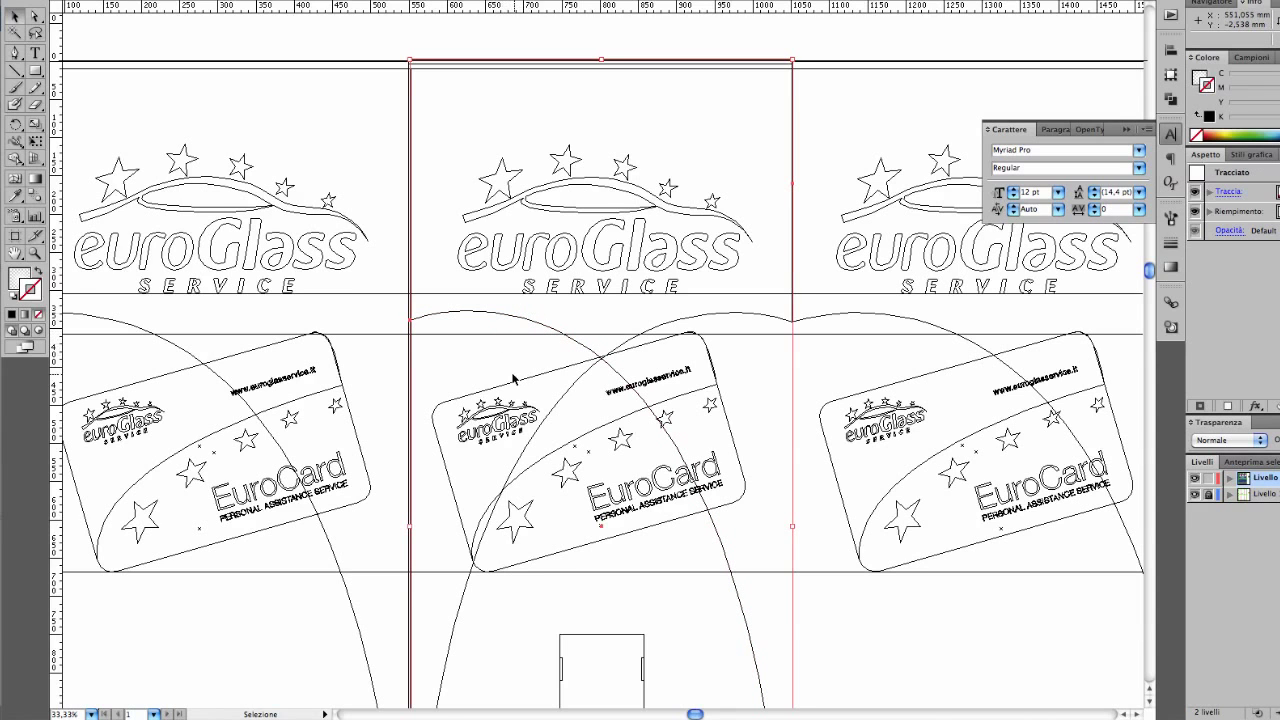
{"action": "mouse_move", "coordinate": [487, 384]}
{"action": "left_mouse_down"}
{"action": "mouse_move", "coordinate": [497, 297]}
{"action": "mouse_move", "coordinate": [440, 390]}
{"action": "mouse_move", "coordinate": [580, 460]}
{"action": "left_mouse_up"}
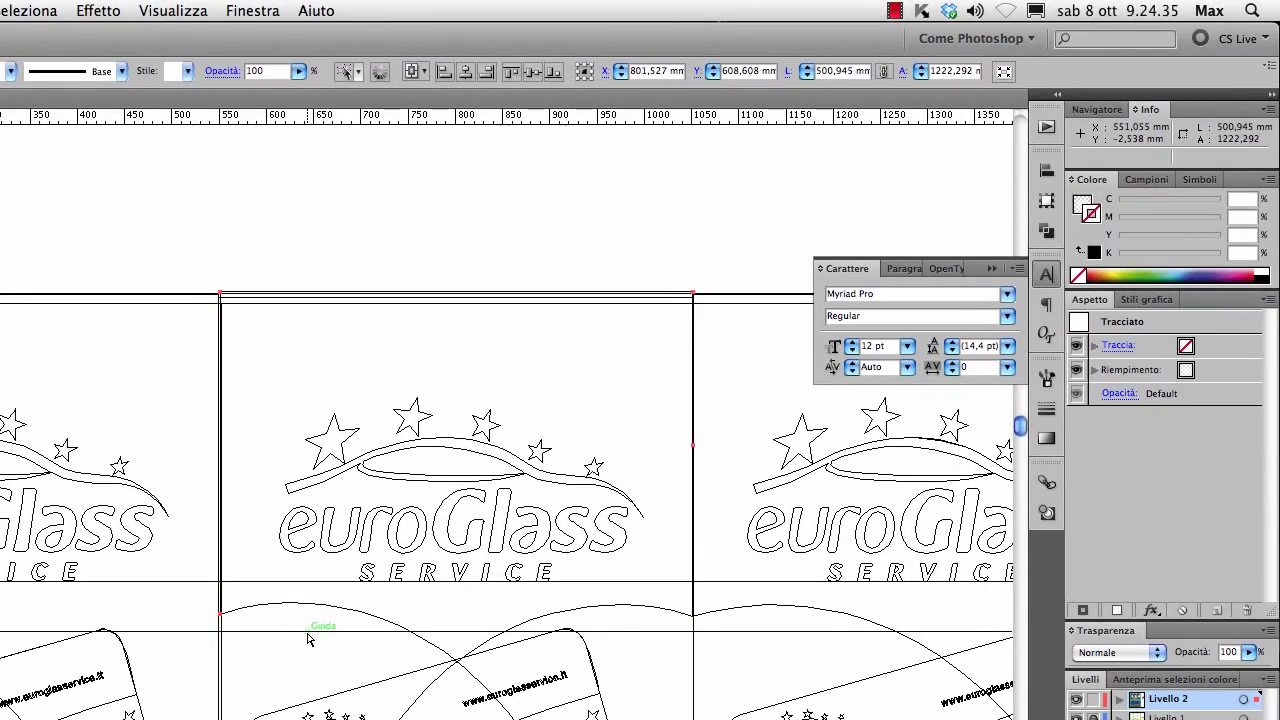
{"action": "key", "text": "ctrl+y"}
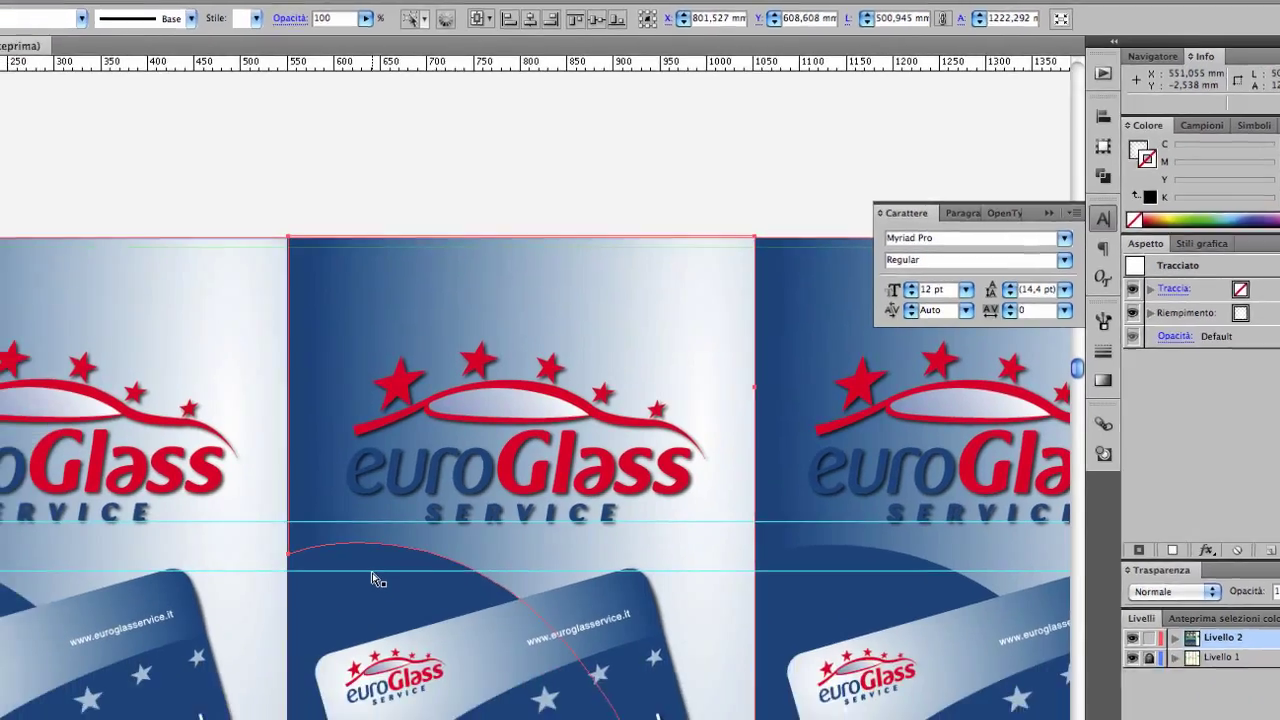
{"action": "key", "text": "ctrl+y"}
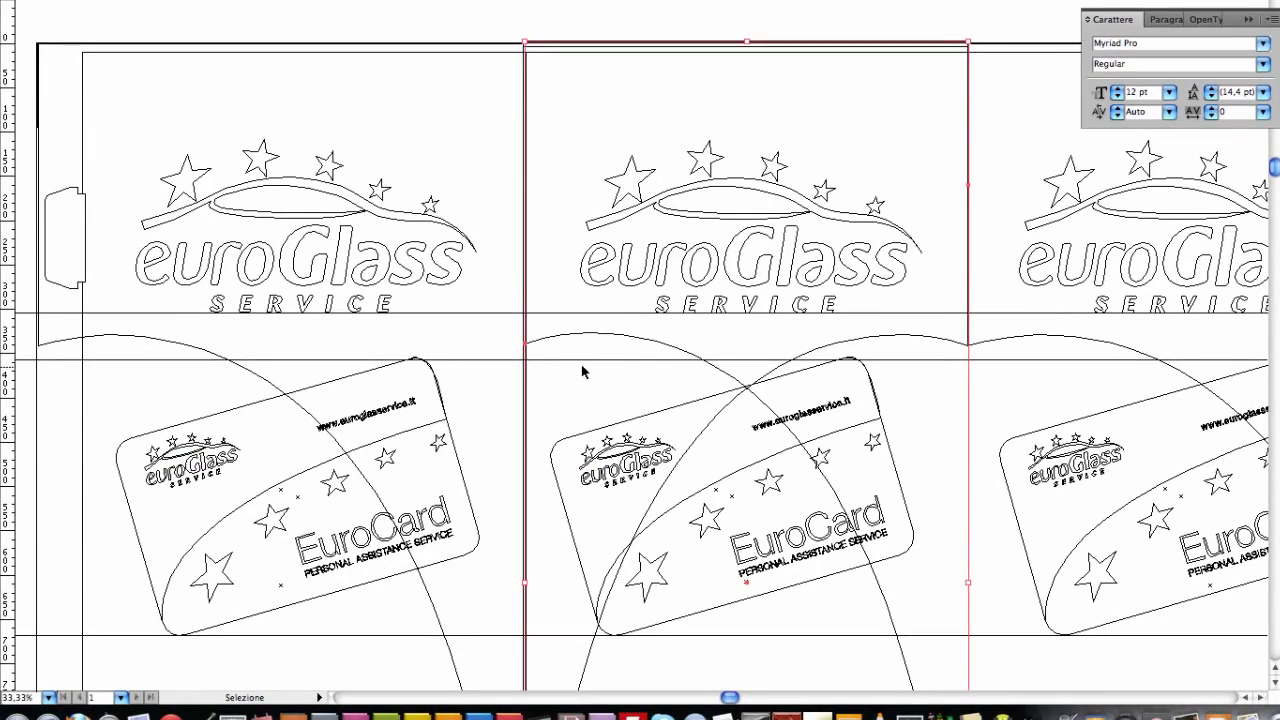